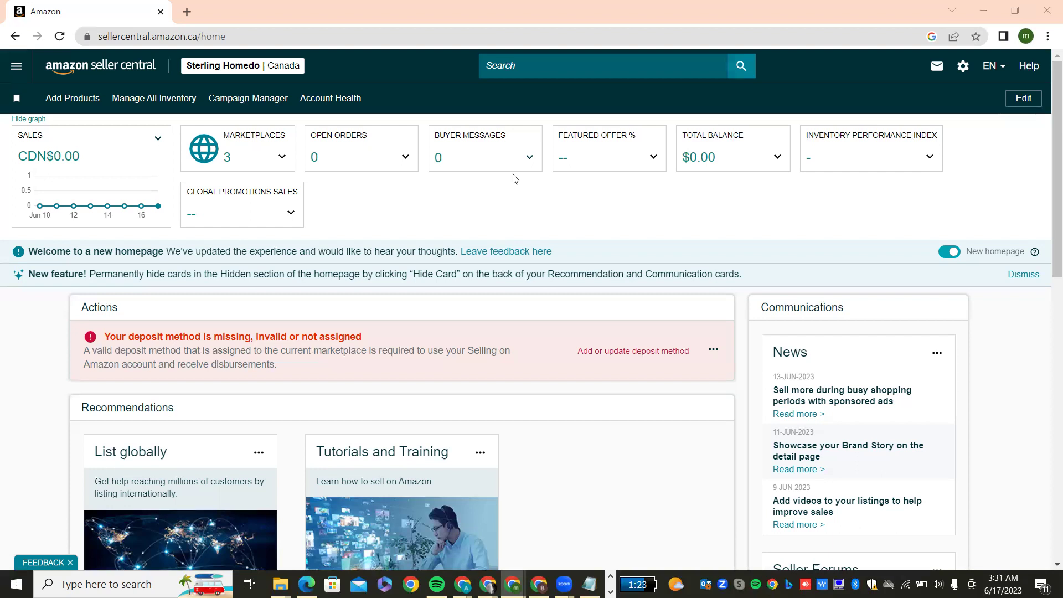
- View the full inventory list, and return to the seller home page
{"action": "left_click", "coordinate": [149, 104]}
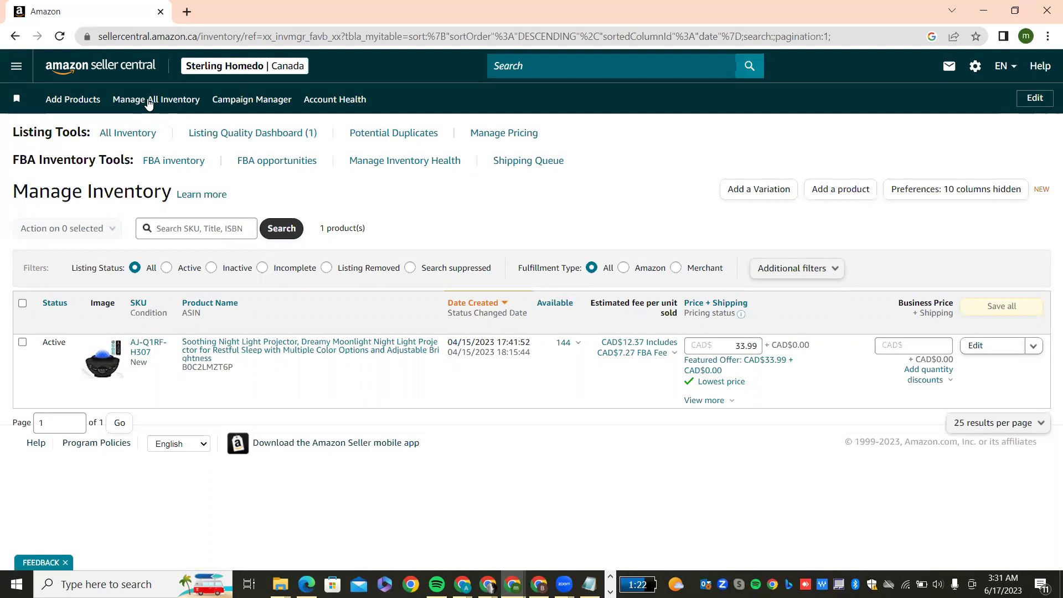
{"action": "left_click", "coordinate": [92, 74]}
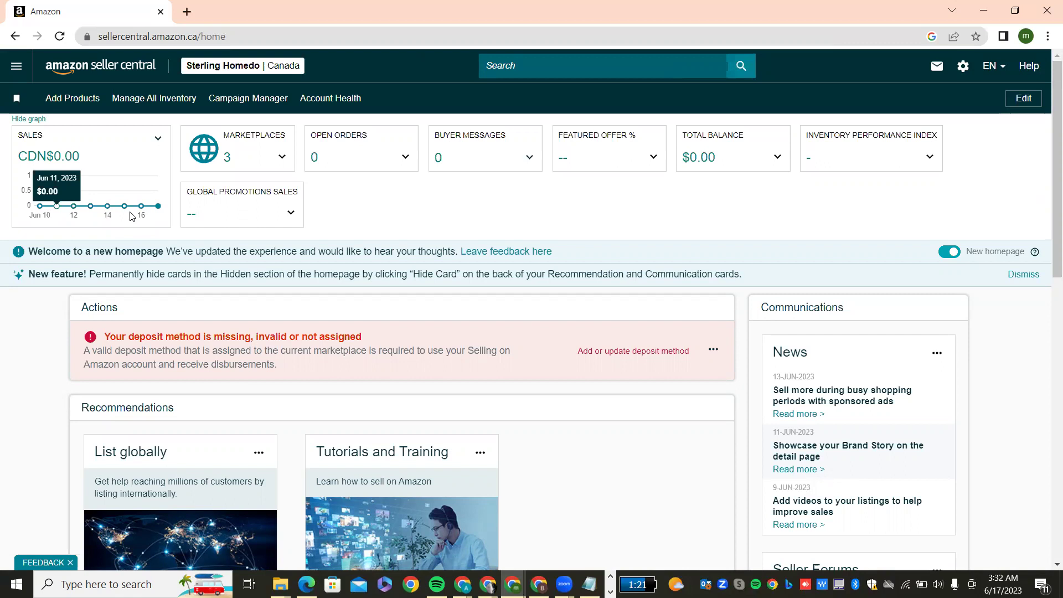
- Go to the advertising Campaign Manager and start creating a new campaign
{"action": "left_click", "coordinate": [16, 68]}
{"action": "left_click", "coordinate": [16, 68]}
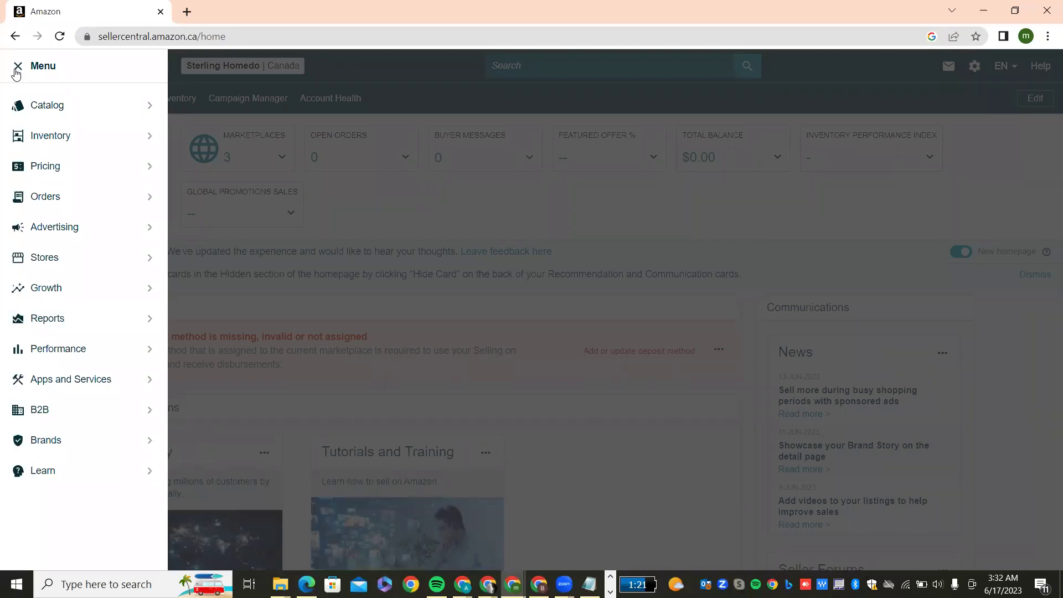
{"action": "mouse_move", "coordinate": [81, 226]}
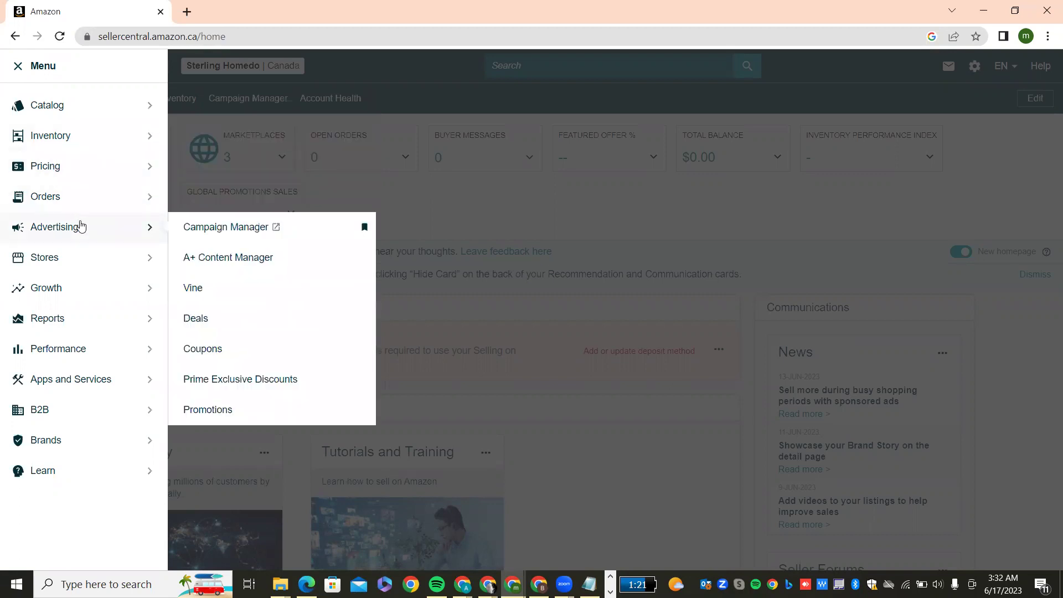
{"action": "left_click", "coordinate": [190, 231]}
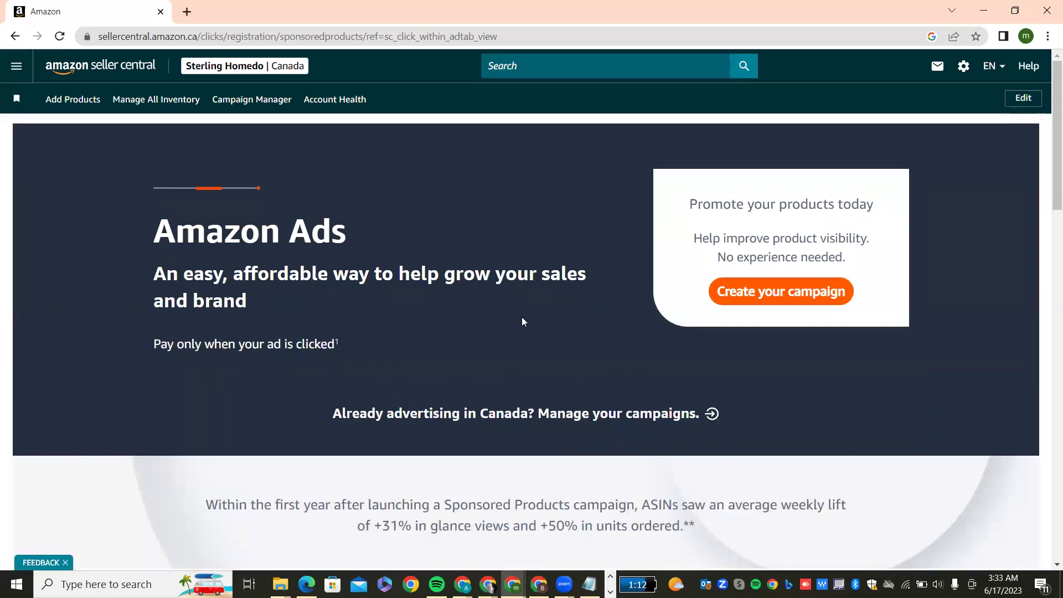
{"action": "scroll", "coordinate": [523, 320], "scroll_direction": "down", "scroll_amount": 5}
{"action": "scroll", "coordinate": [523, 321], "scroll_direction": "up", "scroll_amount": 5}
{"action": "left_click", "coordinate": [746, 297]}
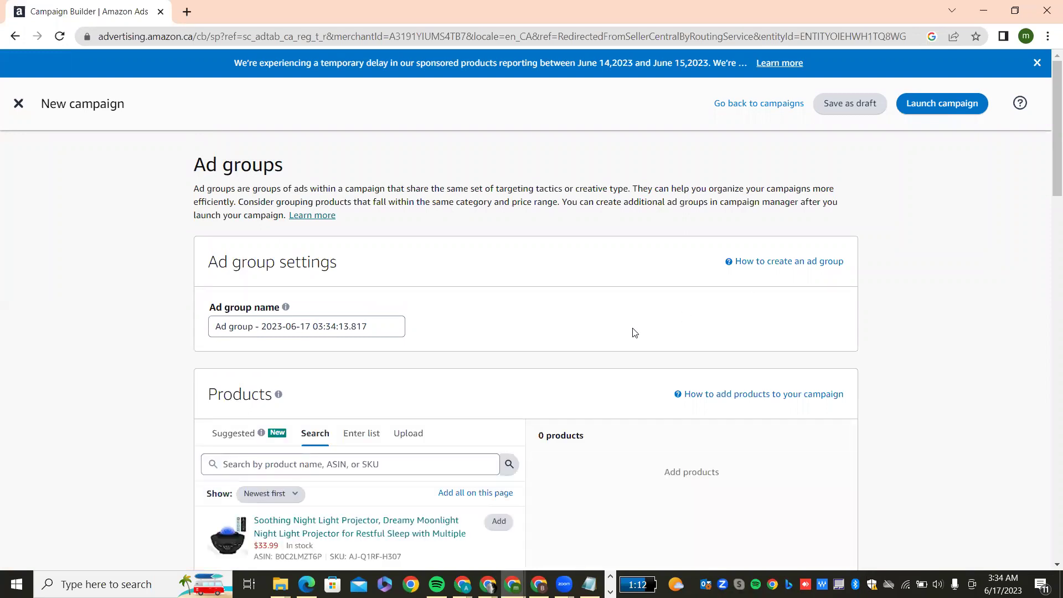
- Name the ad group "Auto Placement June 17 2023" and add the Soothing Night Light Projector as its advertised product
{"action": "double_click", "coordinate": [382, 326]}
{"action": "triple_click", "coordinate": [382, 326]}
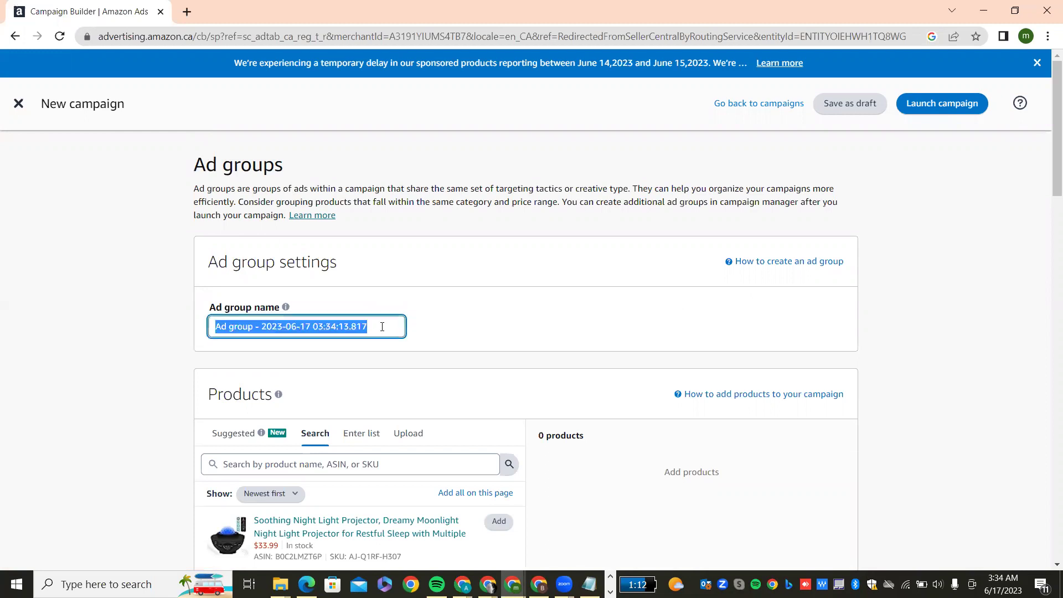
{"action": "type", "text": "Aut"}
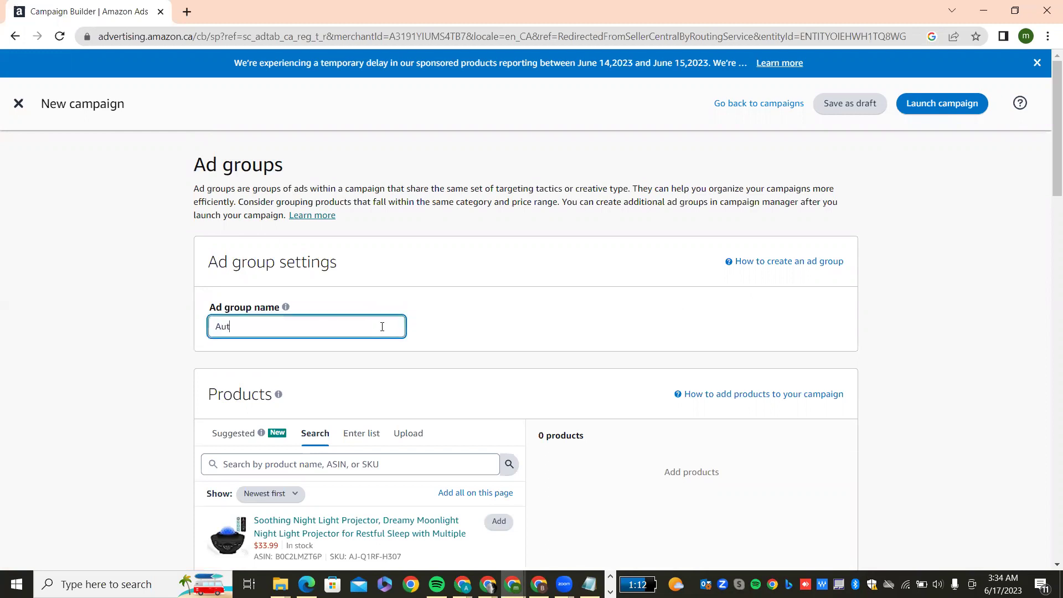
{"action": "type", "text": "o Placement June 17 2023"}
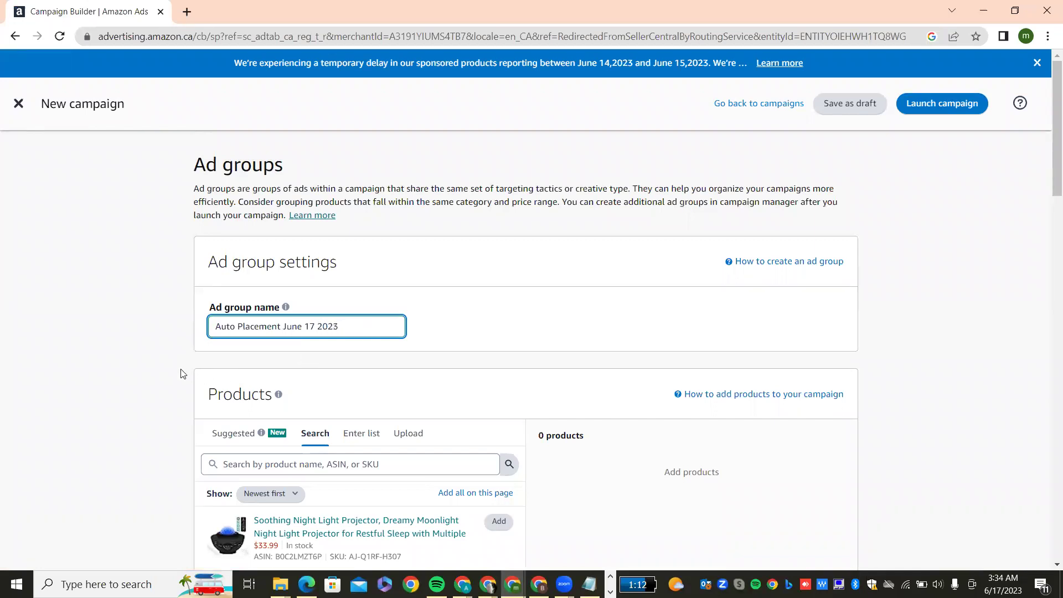
{"action": "scroll", "coordinate": [181, 373], "scroll_direction": "down", "scroll_amount": 5}
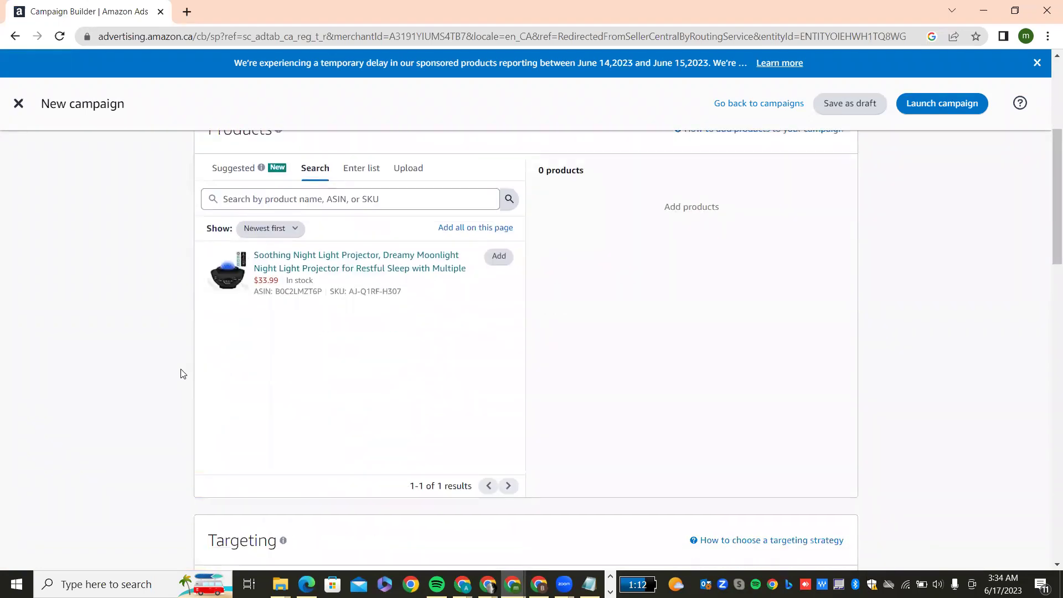
{"action": "left_click", "coordinate": [499, 260]}
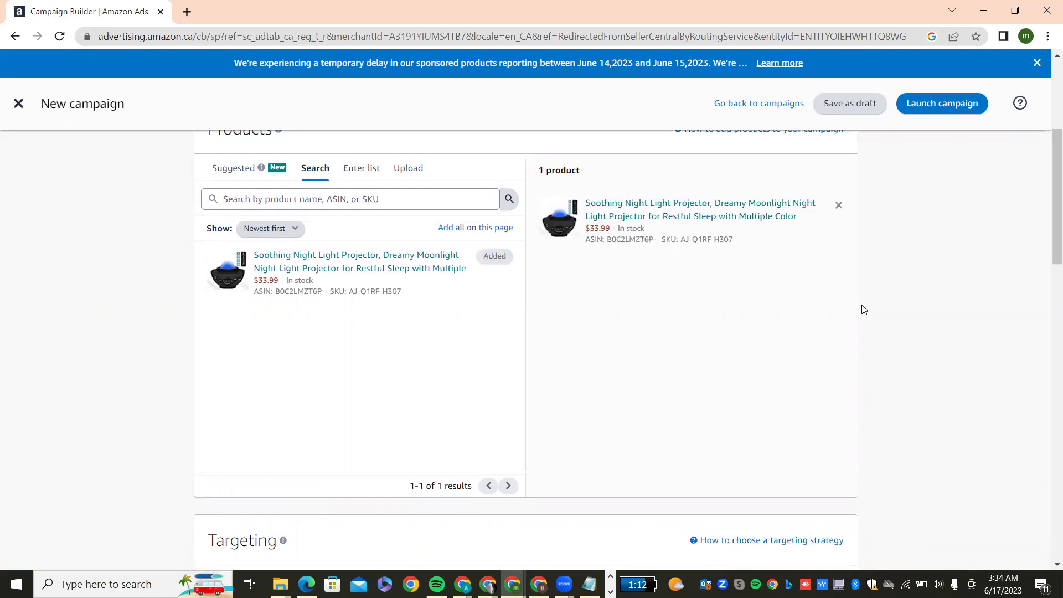
- Set the default bid for automatic targeting to $1
{"action": "scroll", "coordinate": [864, 309], "scroll_direction": "down", "scroll_amount": 5}
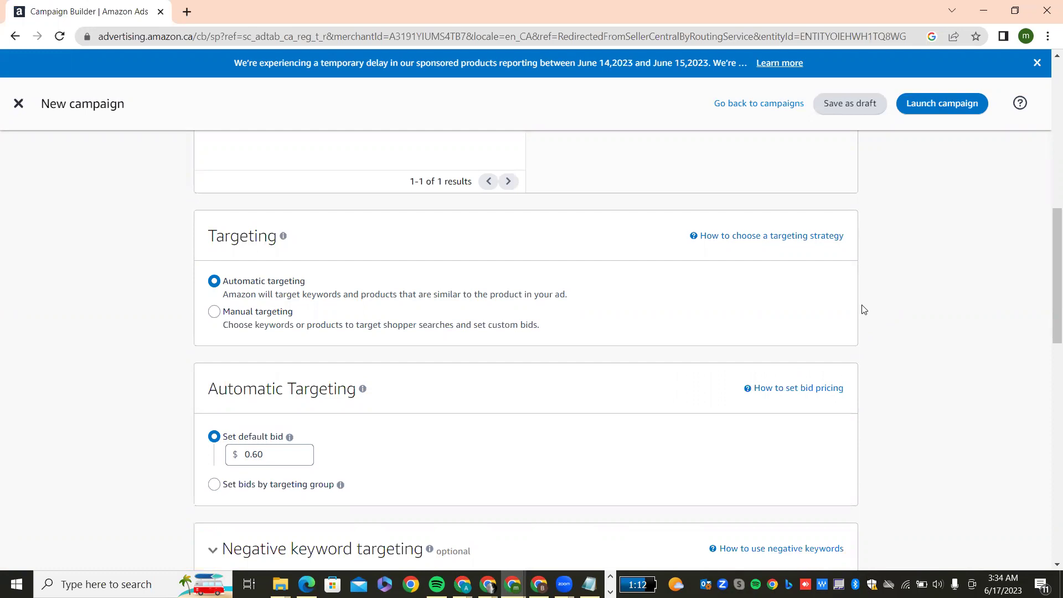
{"action": "scroll", "coordinate": [862, 309], "scroll_direction": "up", "scroll_amount": 4}
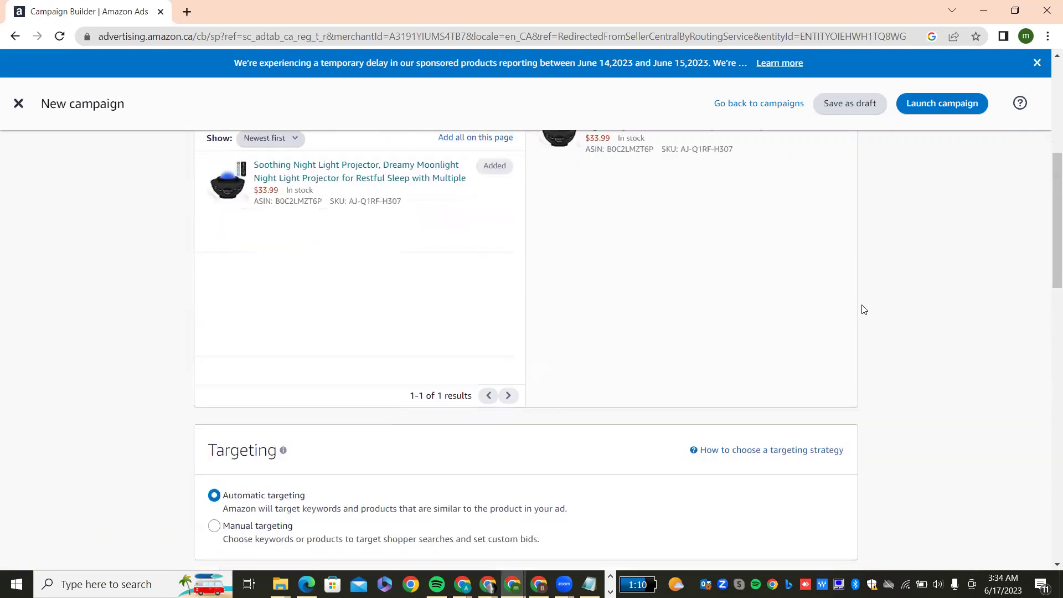
{"action": "scroll", "coordinate": [862, 309], "scroll_direction": "down", "scroll_amount": 10}
{"action": "scroll", "coordinate": [862, 309], "scroll_direction": "up", "scroll_amount": 5}
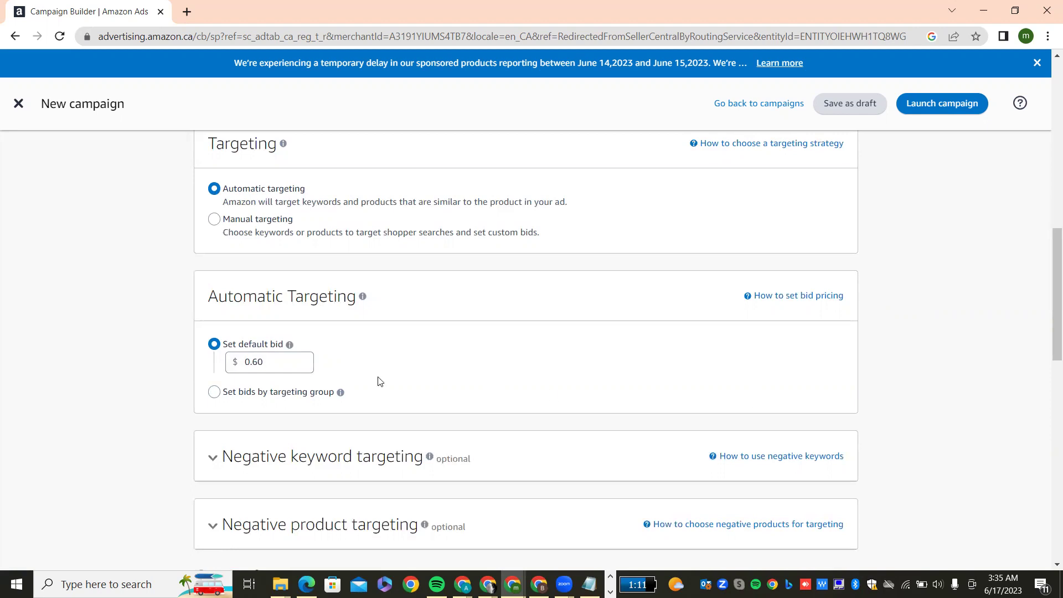
{"action": "left_click", "coordinate": [273, 357]}
{"action": "key", "text": "BackSpace"}
{"action": "key", "text": "BackSpace"}
{"action": "key", "text": "BackSpace"}
{"action": "type", "text": "1"}
{"action": "left_click", "coordinate": [133, 369]}
- Switch automatic targeting to bids by targeting group and disable the Substitutes and Complements groups
{"action": "left_click", "coordinate": [214, 393]}
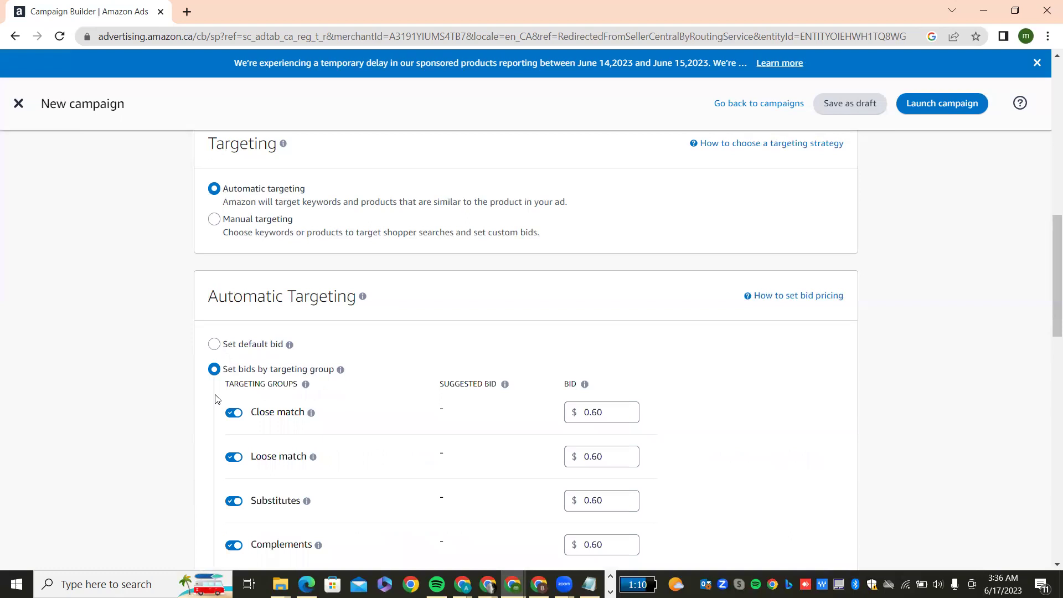
{"action": "scroll", "coordinate": [215, 399], "scroll_direction": "up", "scroll_amount": 3}
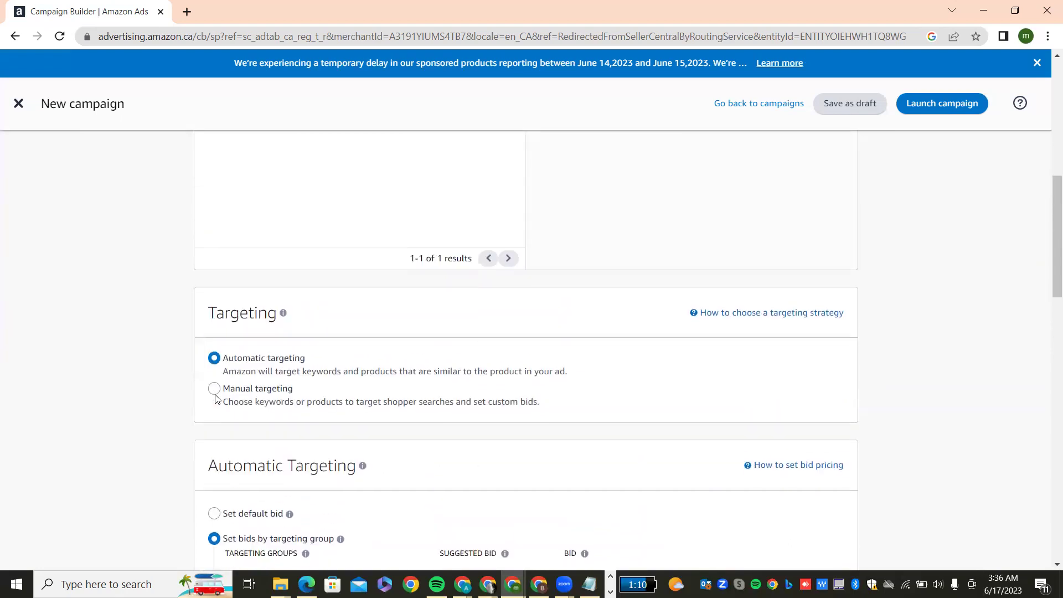
{"action": "scroll", "coordinate": [215, 399], "scroll_direction": "down", "scroll_amount": 8}
{"action": "scroll", "coordinate": [215, 399], "scroll_direction": "up", "scroll_amount": 1}
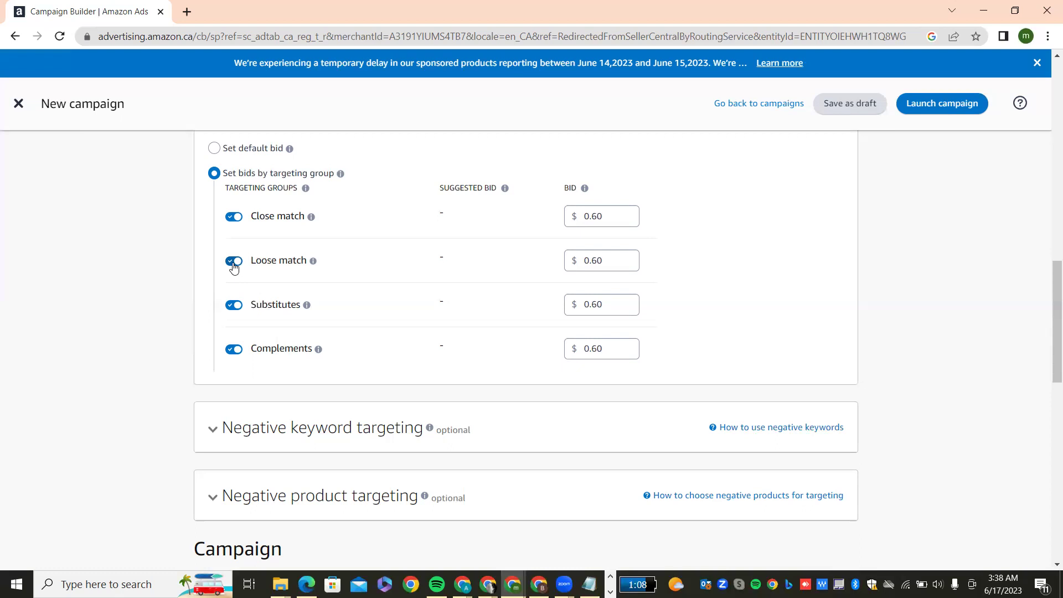
{"action": "left_click", "coordinate": [232, 308]}
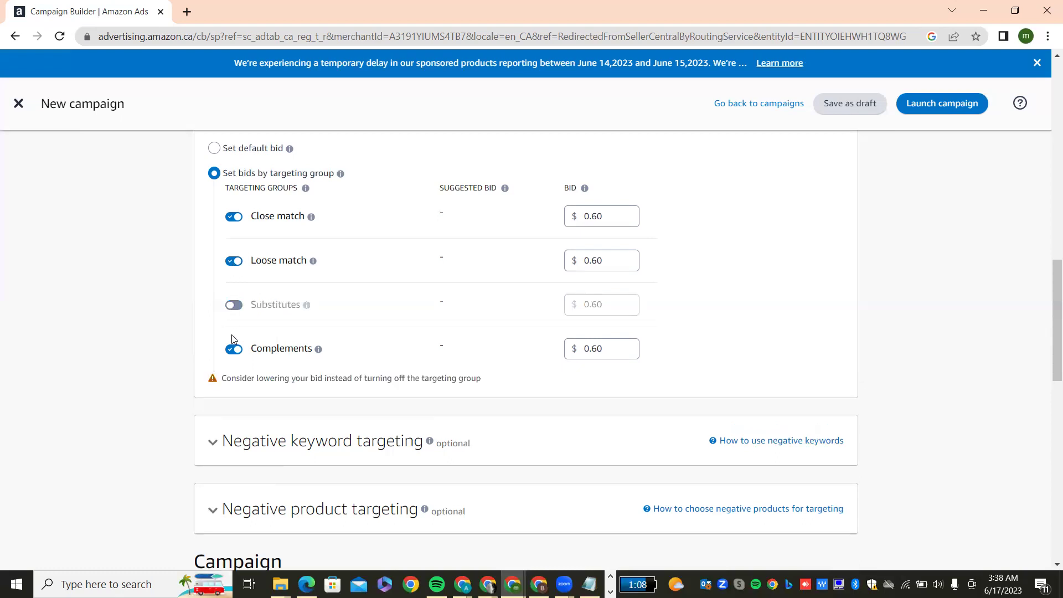
{"action": "left_click", "coordinate": [232, 348]}
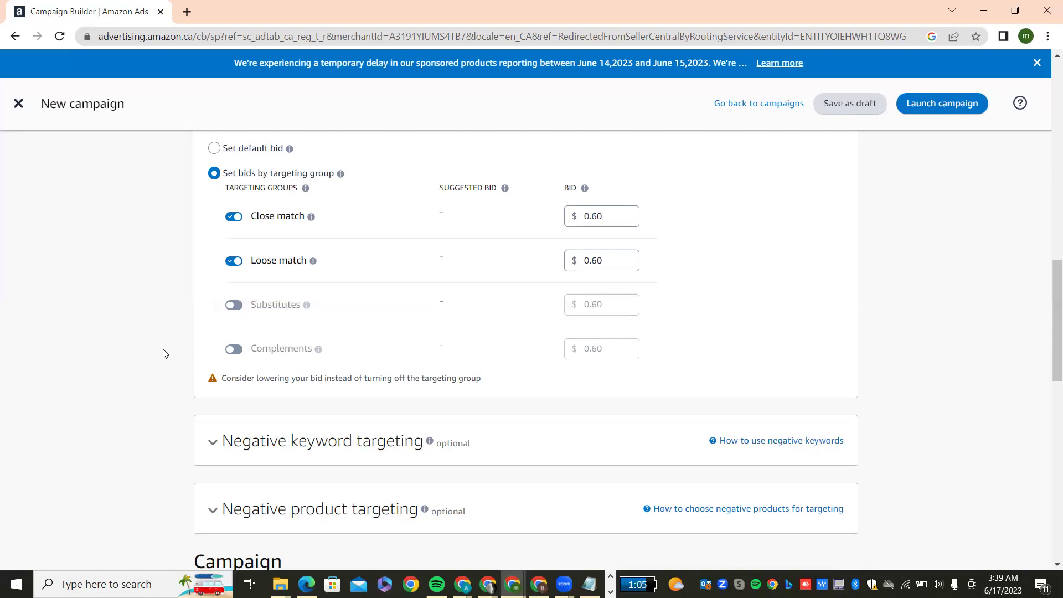
- Add a 50% Top of search (first page) bid adjustment and change the campaign bidding strategy to Dynamic bids - down only
{"action": "scroll", "coordinate": [164, 353], "scroll_direction": "down", "scroll_amount": 3}
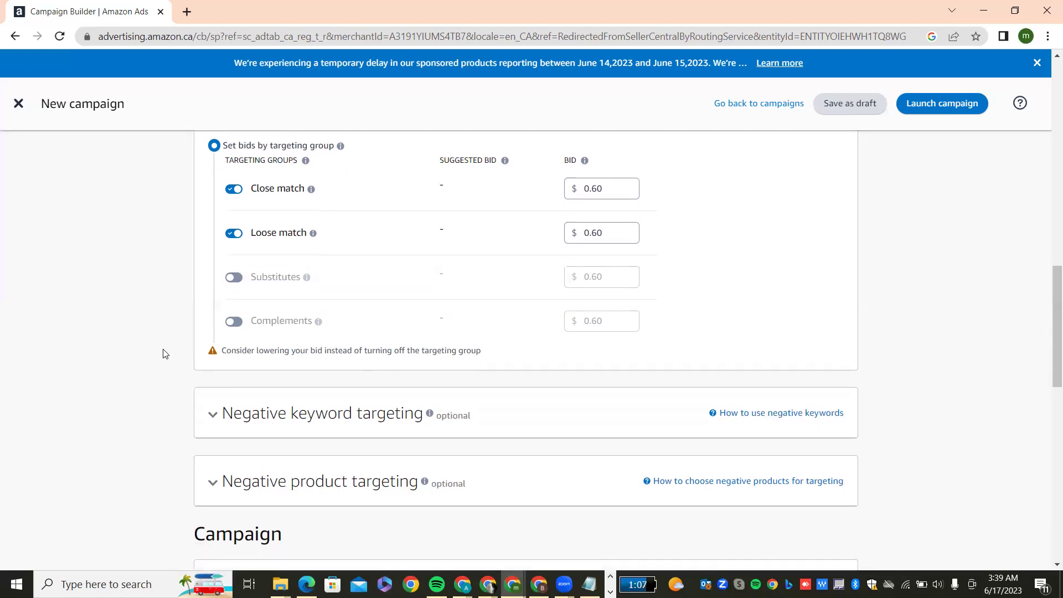
{"action": "scroll", "coordinate": [163, 353], "scroll_direction": "down", "scroll_amount": 4}
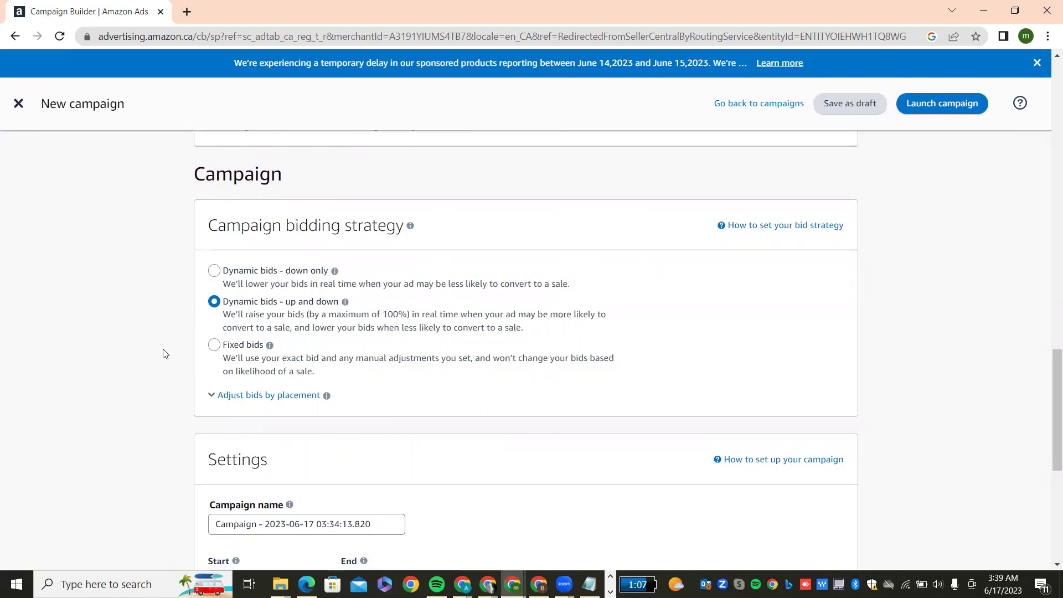
{"action": "left_click", "coordinate": [220, 278]}
{"action": "left_click", "coordinate": [210, 309]}
{"action": "left_click", "coordinate": [211, 397]}
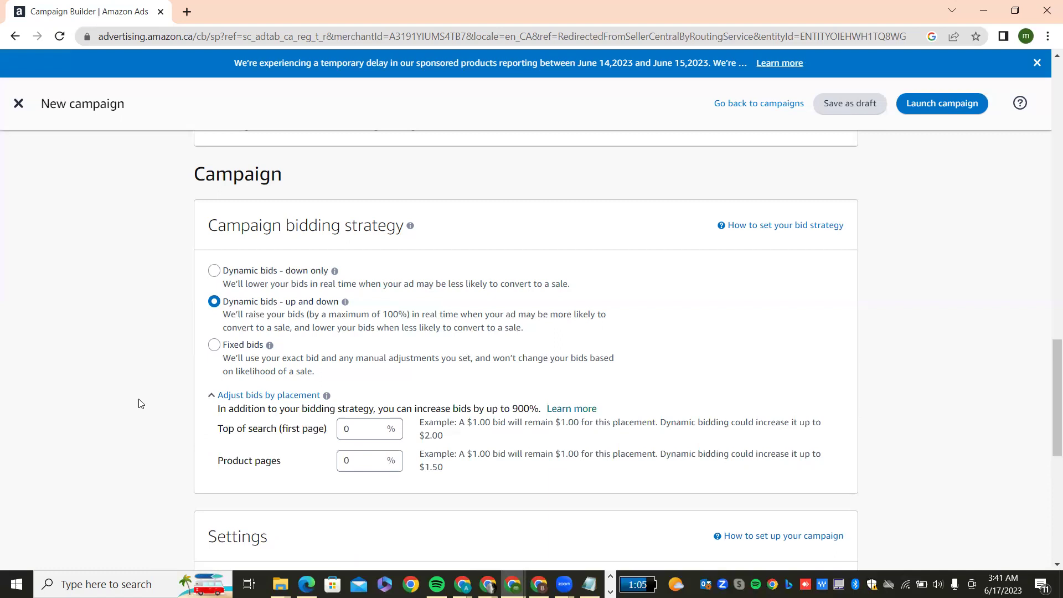
{"action": "left_click", "coordinate": [357, 430]}
{"action": "type", "text": "50"}
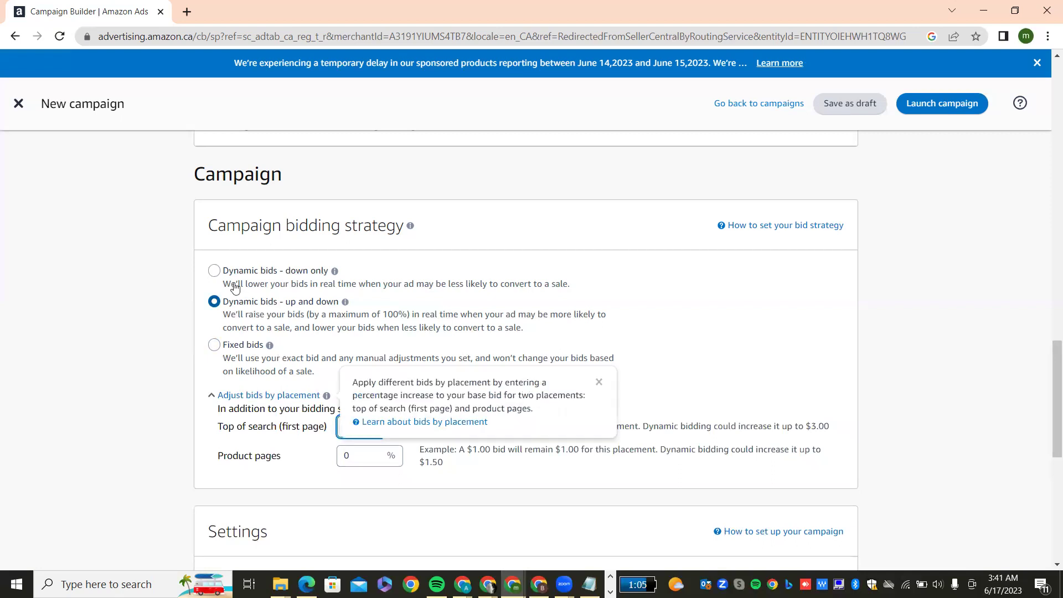
{"action": "left_click", "coordinate": [215, 270]}
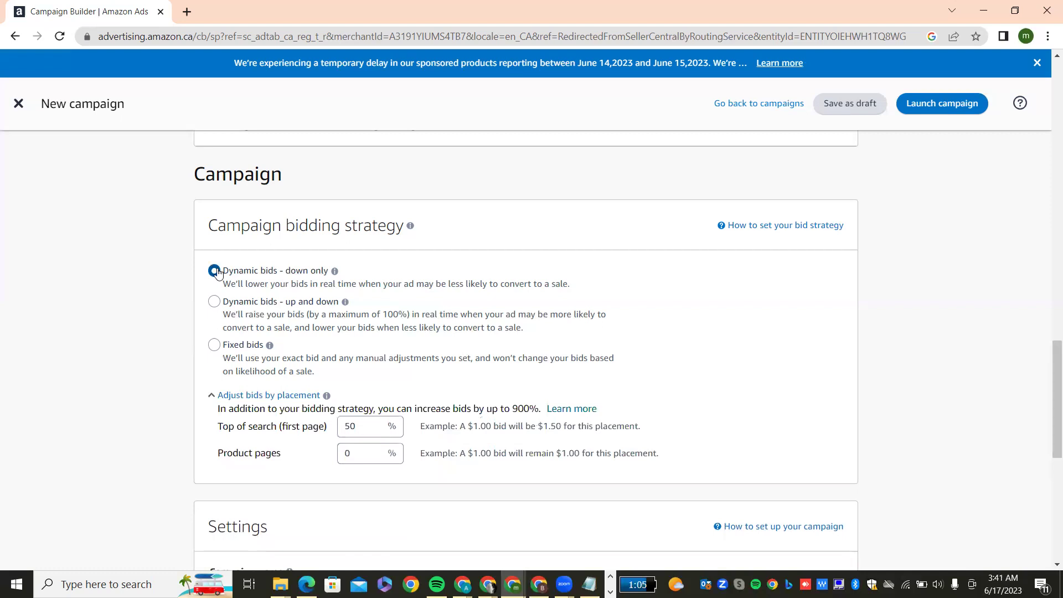
- Set the Top of search (first page) placement bid adjustment to 100%
{"action": "left_click", "coordinate": [362, 424]}
{"action": "key", "text": "BackSpace"}
{"action": "key", "text": "BackSpace"}
{"action": "type", "text": "100"}
{"action": "key", "text": "BackSpace"}
{"action": "key", "text": "BackSpace"}
{"action": "type", "text": "00"}
{"action": "left_click", "coordinate": [133, 425]}
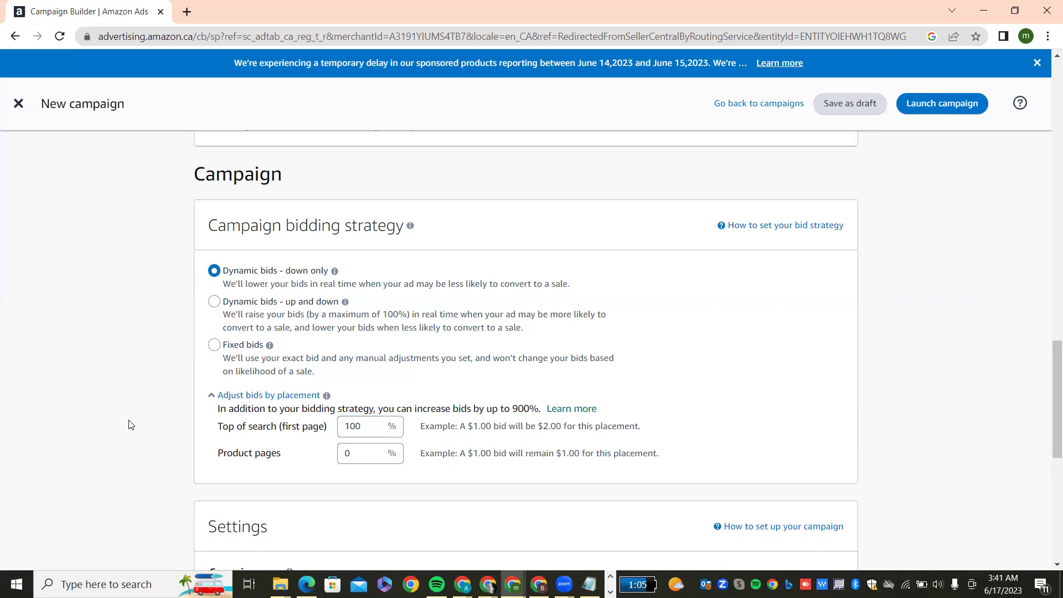
- Set the Top of search (first page) placement bid adjustment to 65%
{"action": "left_click", "coordinate": [364, 427]}
{"action": "key", "text": "BackSpace"}
{"action": "key", "text": "BackSpace"}
{"action": "key", "text": "BackSpace"}
{"action": "type", "text": "65"}
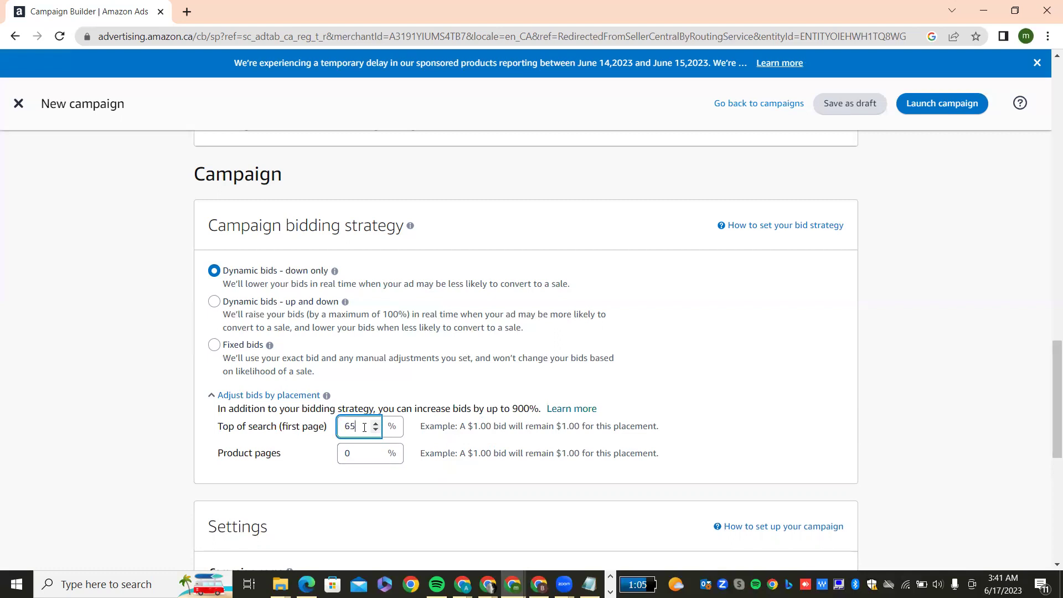
{"action": "left_click", "coordinate": [140, 403]}
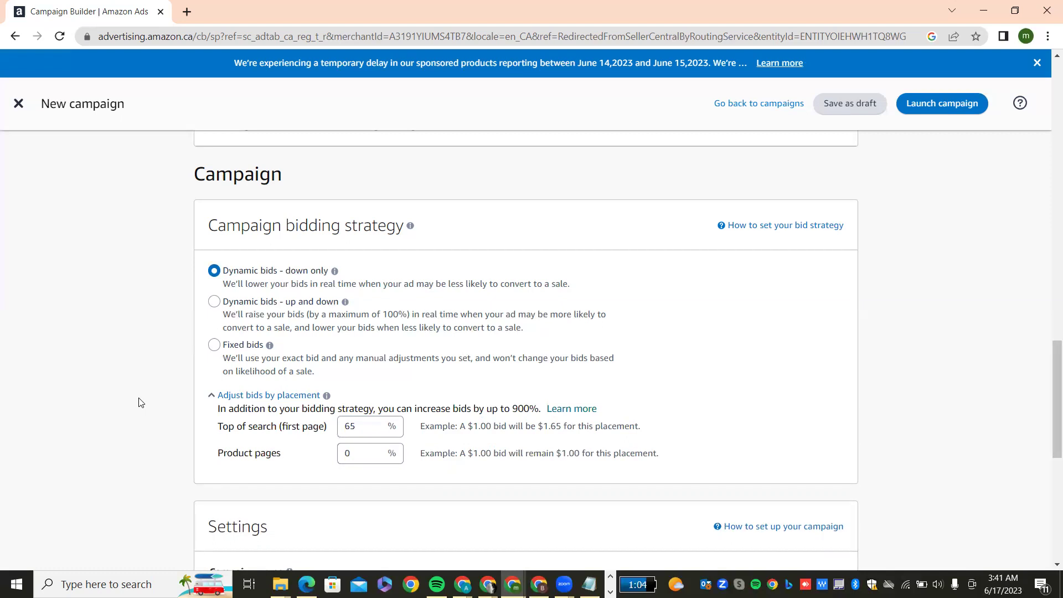
- Set the campaign's daily budget to $10
{"action": "scroll", "coordinate": [140, 402], "scroll_direction": "up", "scroll_amount": 8}
{"action": "scroll", "coordinate": [140, 403], "scroll_direction": "down", "scroll_amount": 11}
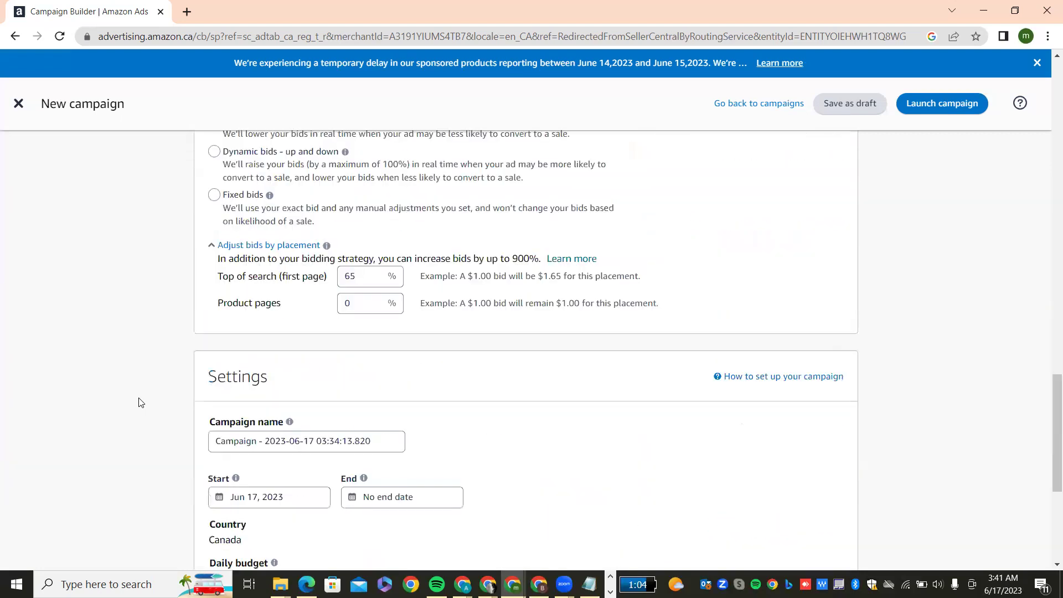
{"action": "scroll", "coordinate": [139, 402], "scroll_direction": "down", "scroll_amount": 5}
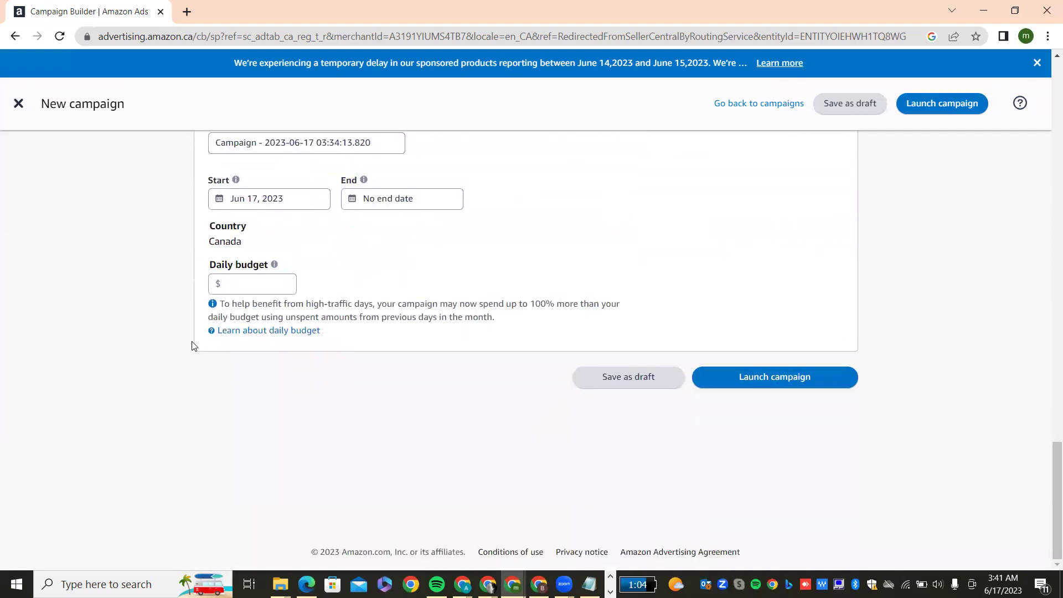
{"action": "left_click", "coordinate": [257, 288]}
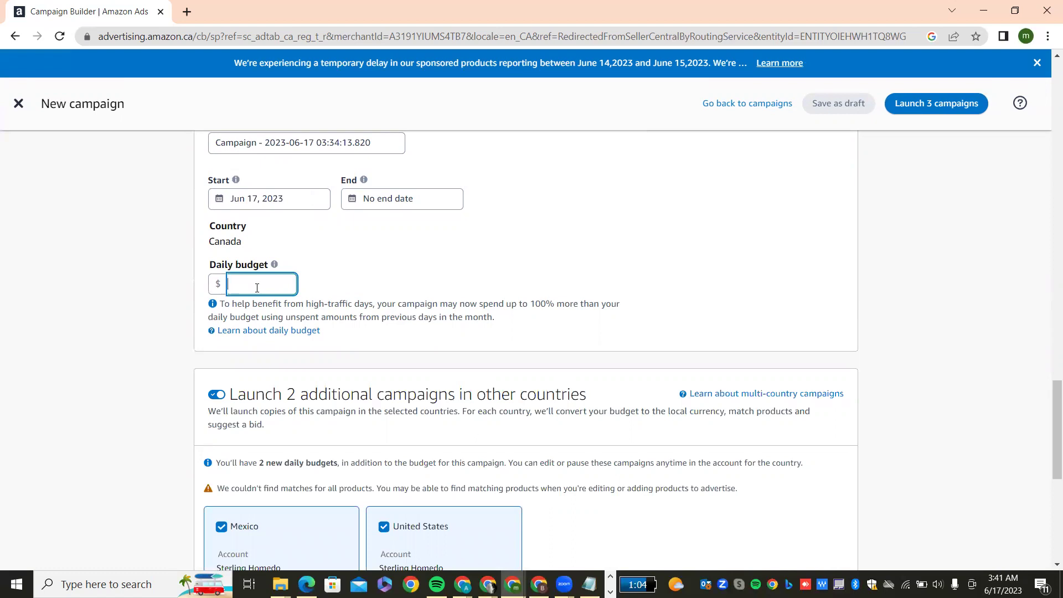
{"action": "type", "text": "10"}
- Exclude Mexico and United States from the additional campaigns in other countries
{"action": "scroll", "coordinate": [143, 305], "scroll_direction": "up", "scroll_amount": 1}
{"action": "scroll", "coordinate": [142, 304], "scroll_direction": "up", "scroll_amount": 3}
{"action": "scroll", "coordinate": [143, 304], "scroll_direction": "down", "scroll_amount": 5}
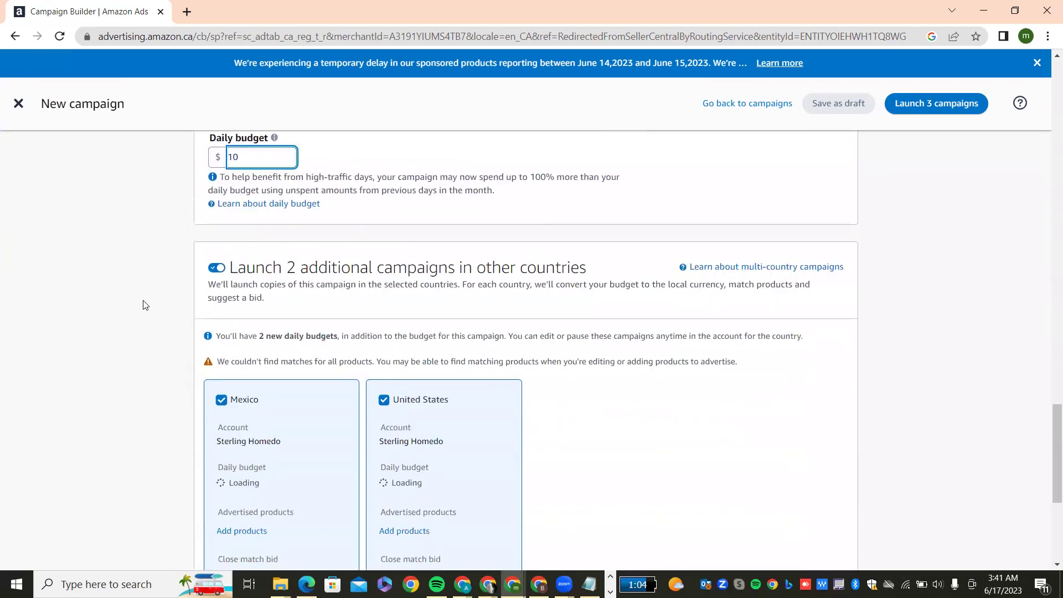
{"action": "scroll", "coordinate": [143, 305], "scroll_direction": "down", "scroll_amount": 1}
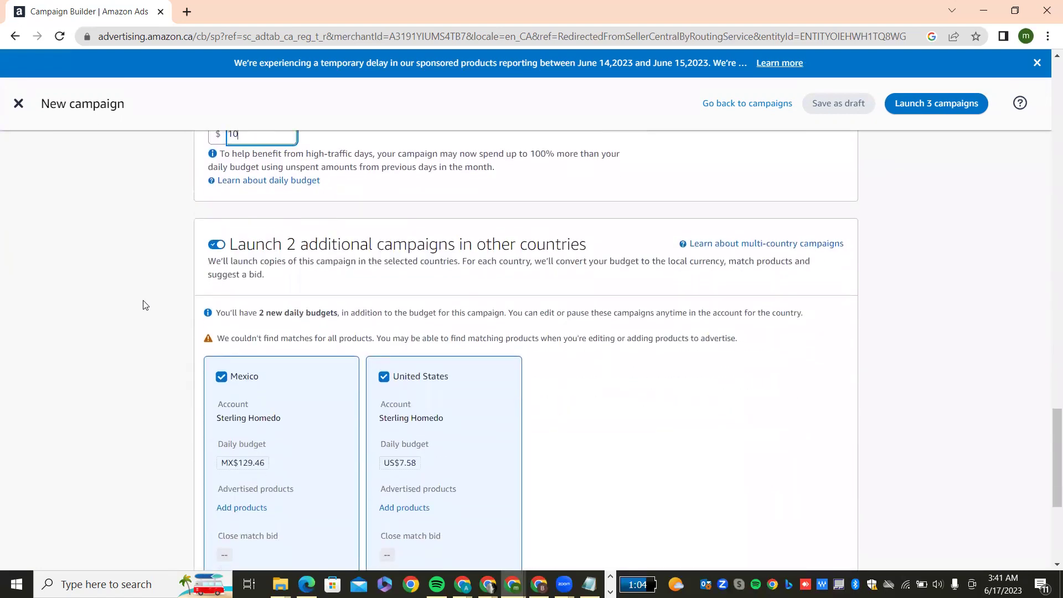
{"action": "scroll", "coordinate": [142, 304], "scroll_direction": "down", "scroll_amount": 4}
{"action": "scroll", "coordinate": [143, 305], "scroll_direction": "up", "scroll_amount": 5}
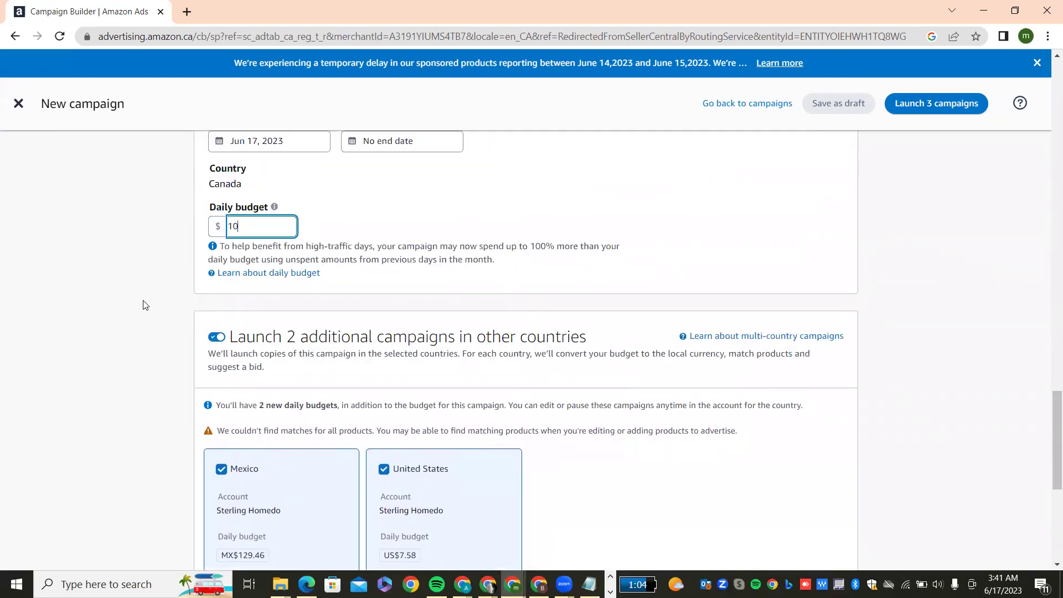
{"action": "left_click", "coordinate": [221, 471]}
{"action": "left_click", "coordinate": [383, 473]}
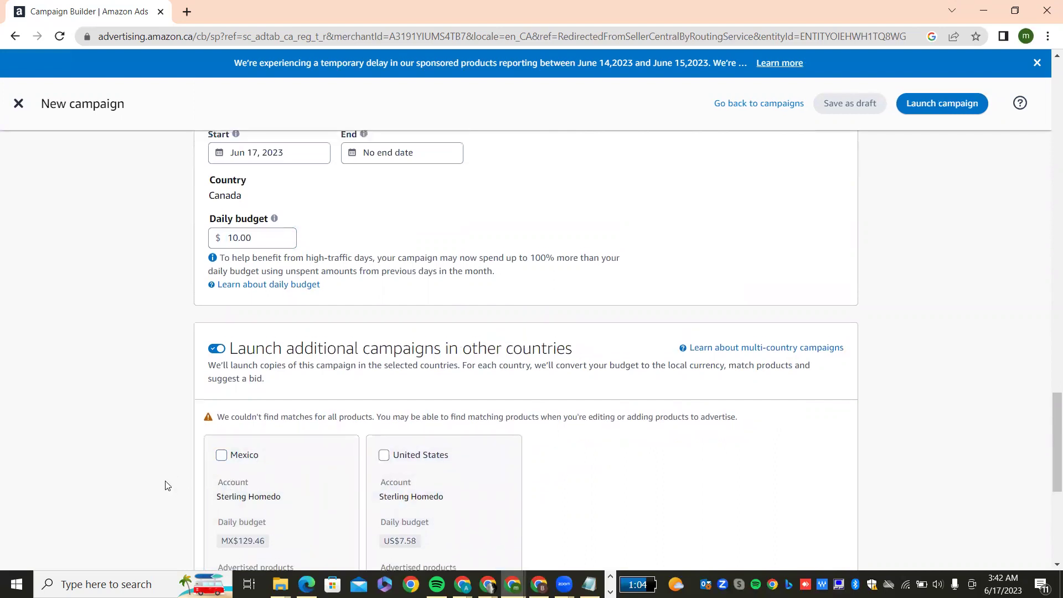
{"action": "scroll", "coordinate": [165, 484], "scroll_direction": "down", "scroll_amount": 6}
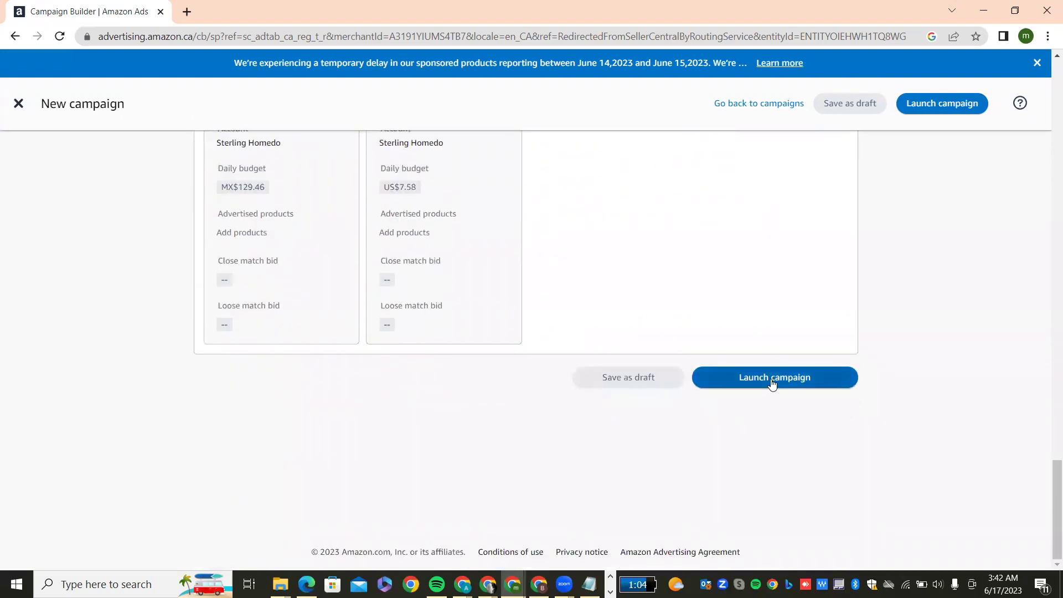
- Launch the configured Sponsored Products campaign for the night light projector
{"action": "left_click", "coordinate": [772, 379]}
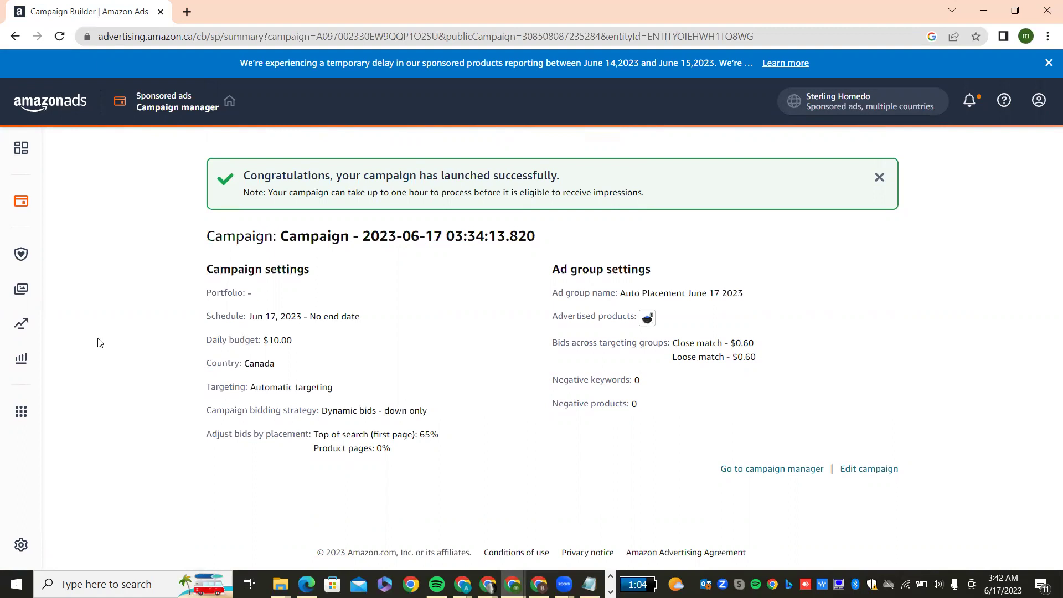
- Go to Seller Central and open the night light projector's Amazon.ca product page from the inventory list
{"action": "left_click", "coordinate": [25, 363]}
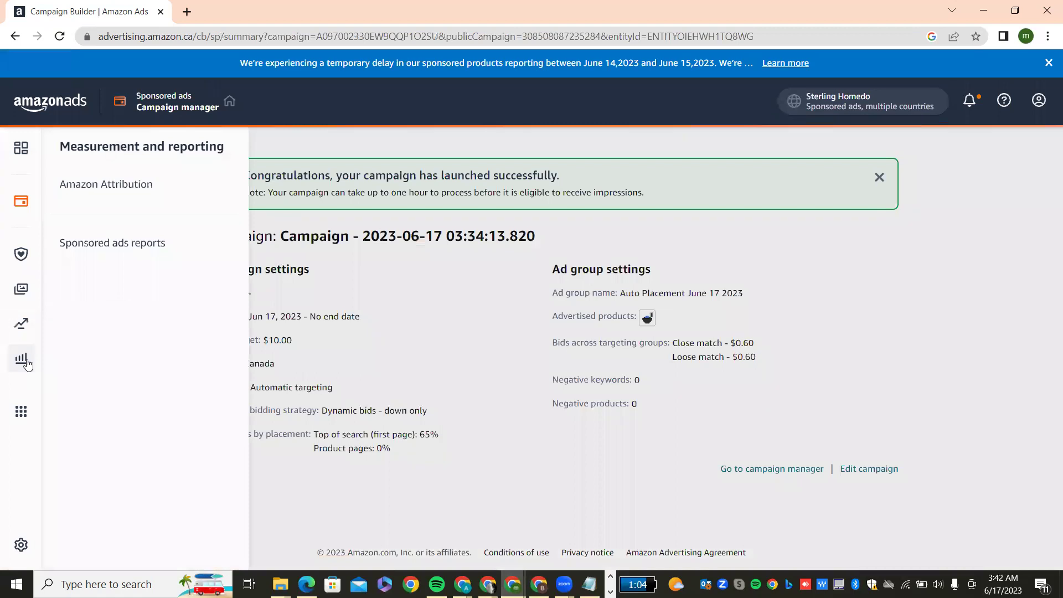
{"action": "left_click", "coordinate": [25, 363]}
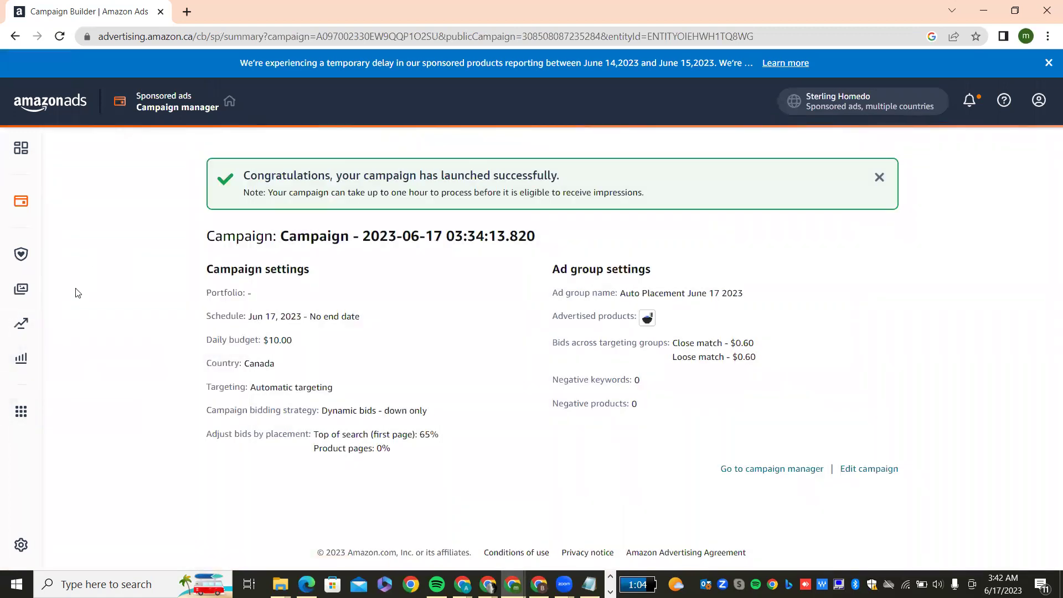
{"action": "left_click", "coordinate": [22, 417]}
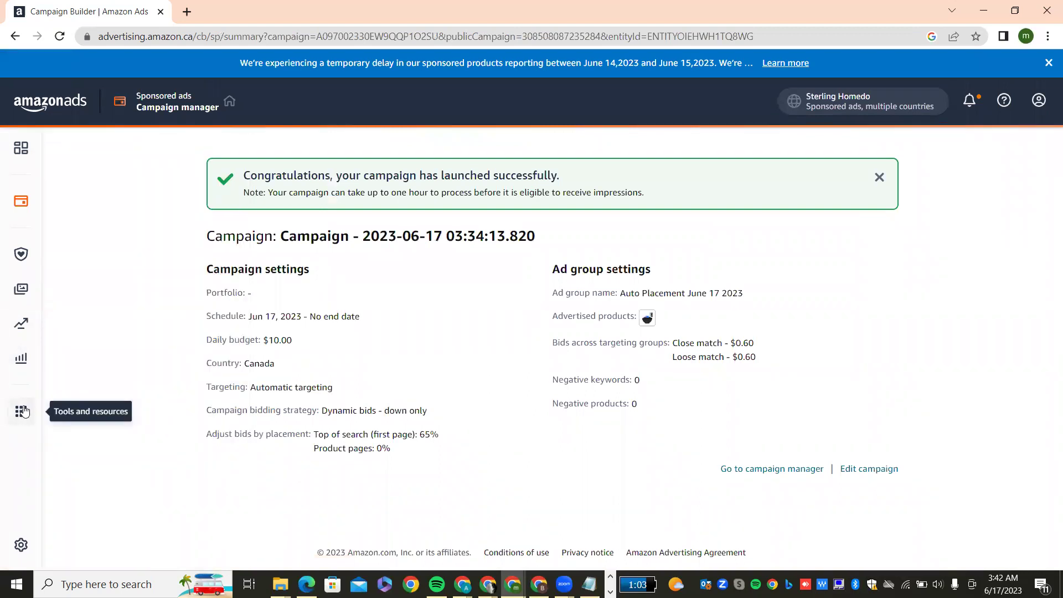
{"action": "left_click", "coordinate": [22, 412]}
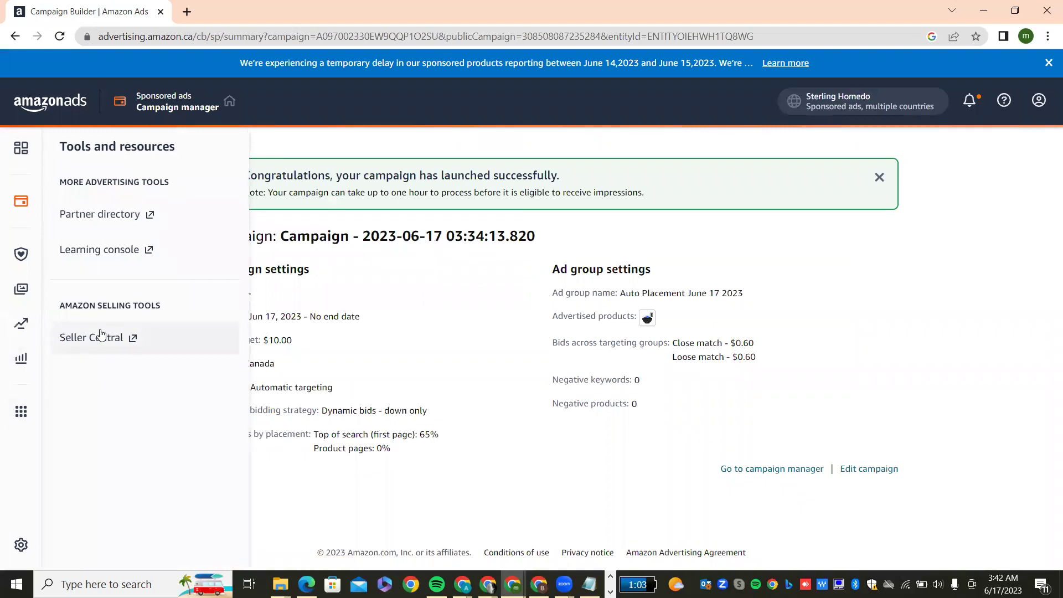
{"action": "left_click", "coordinate": [100, 336]}
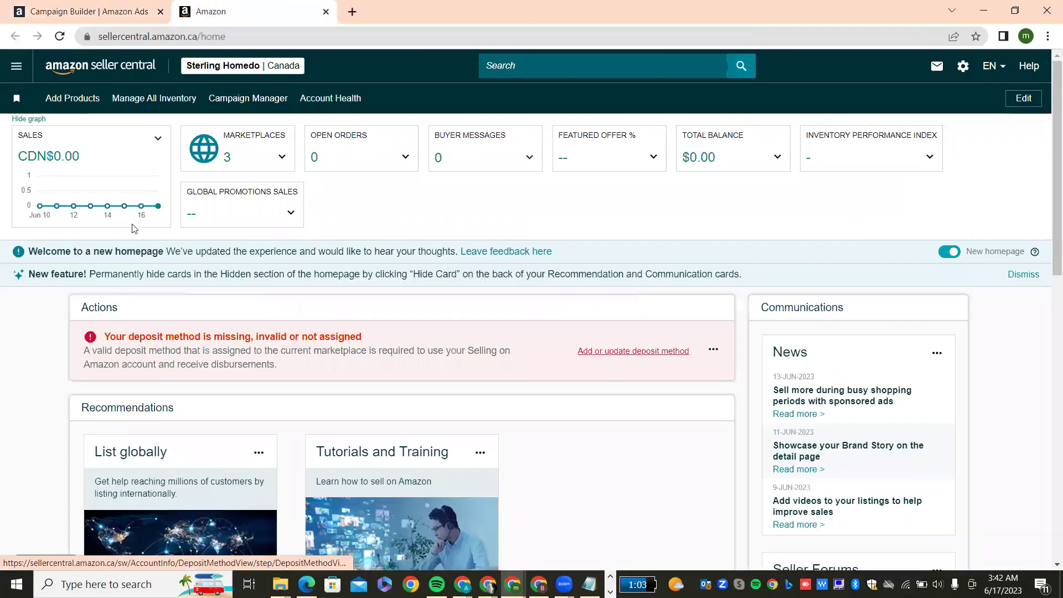
{"action": "left_click", "coordinate": [146, 105]}
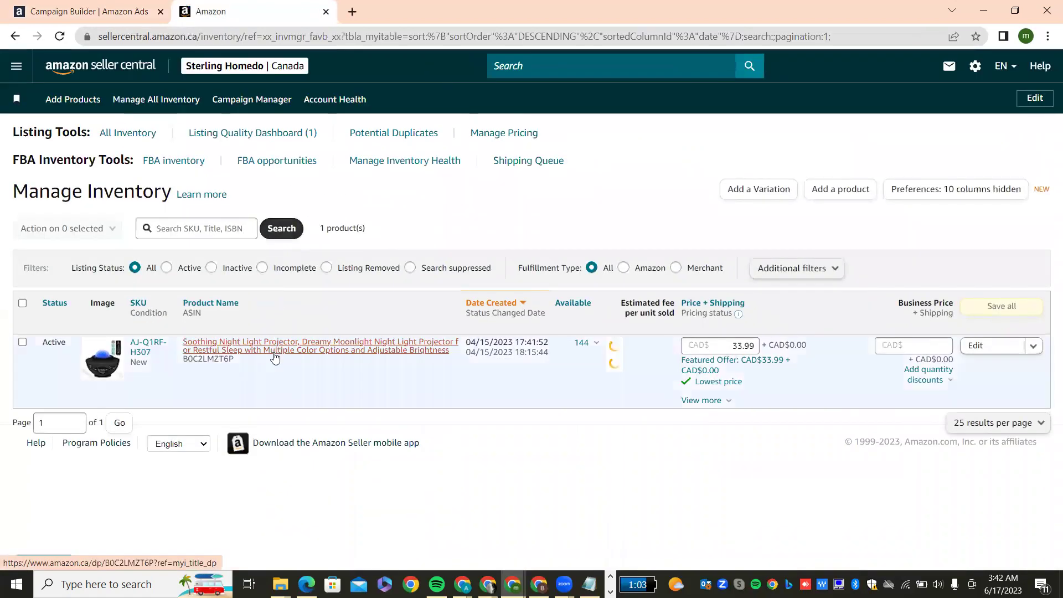
{"action": "left_click", "coordinate": [275, 357]}
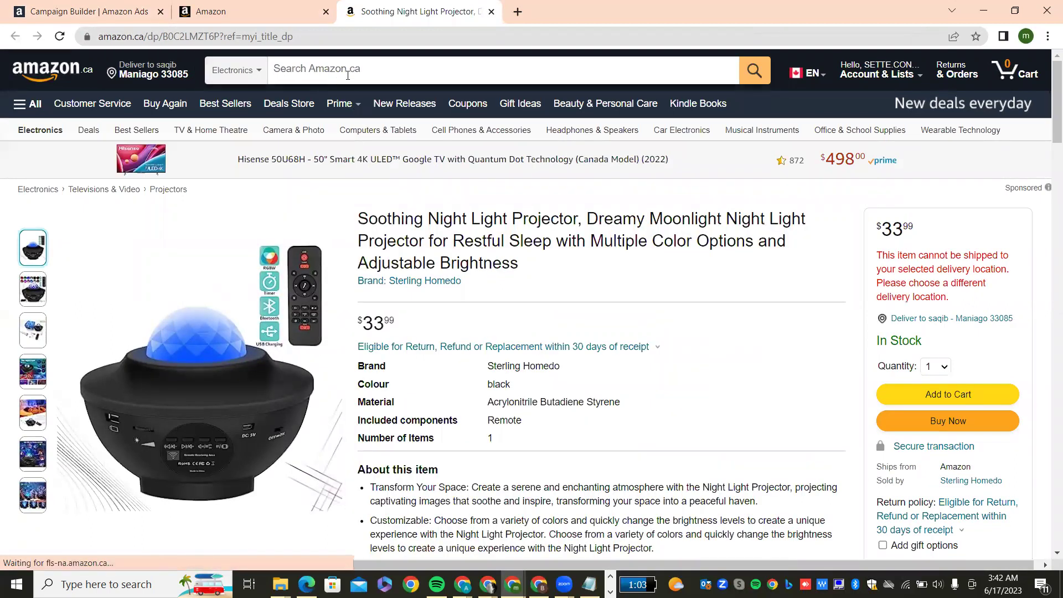
- Search Amazon.ca for "night light projector"
{"action": "left_click", "coordinate": [374, 70]}
{"action": "type", "text": "n"}
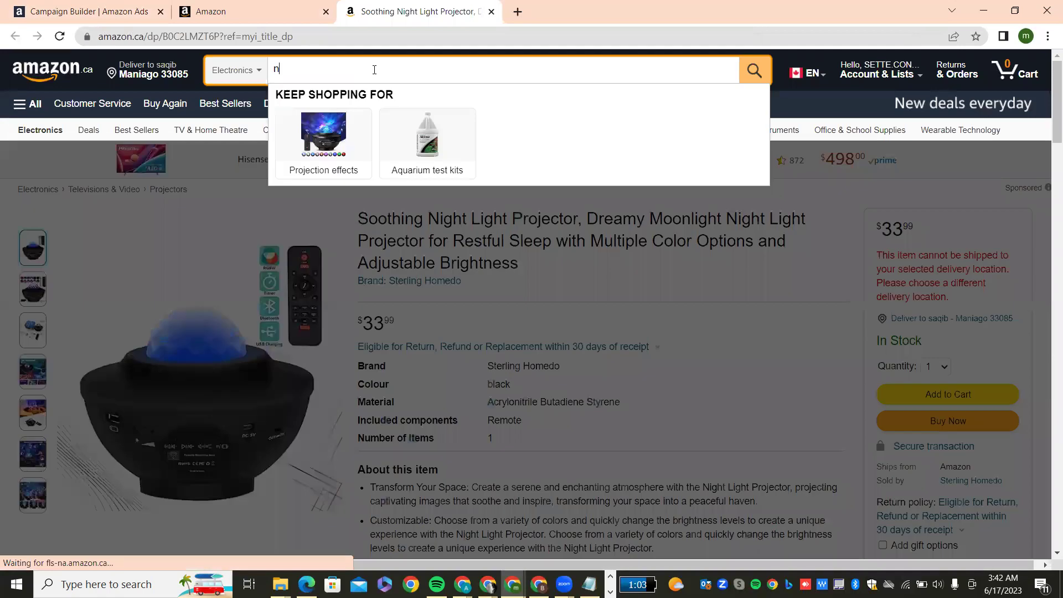
{"action": "type", "text": "ight li"}
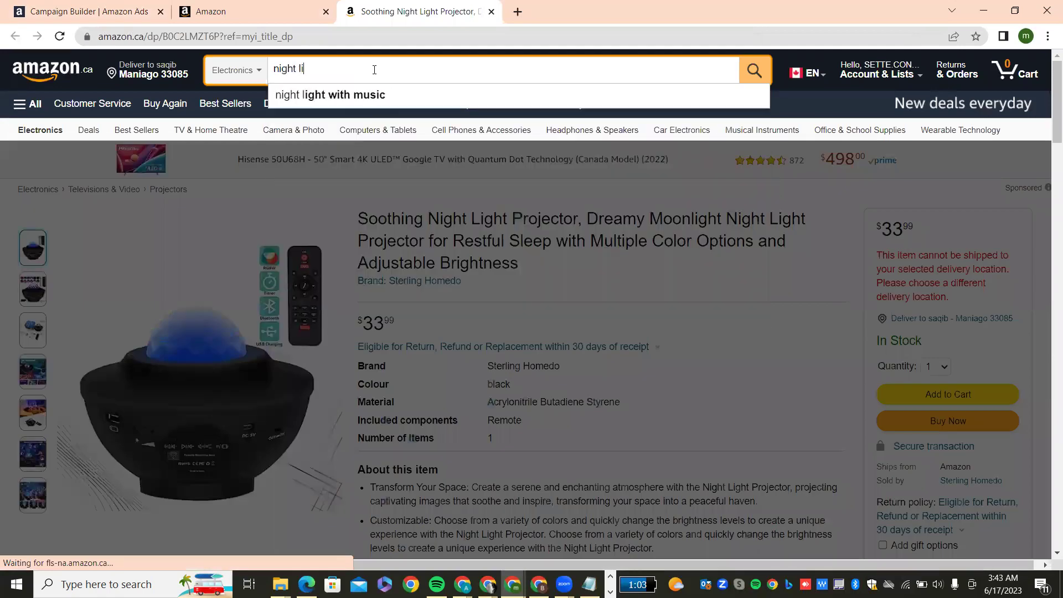
{"action": "type", "text": "ght projector"}
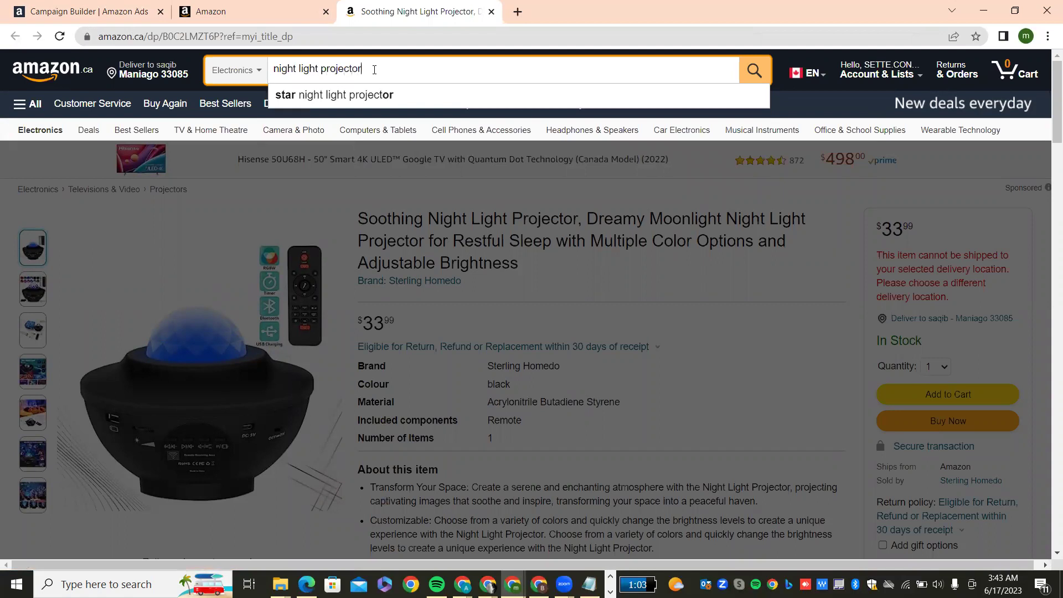
{"action": "key", "text": "Return"}
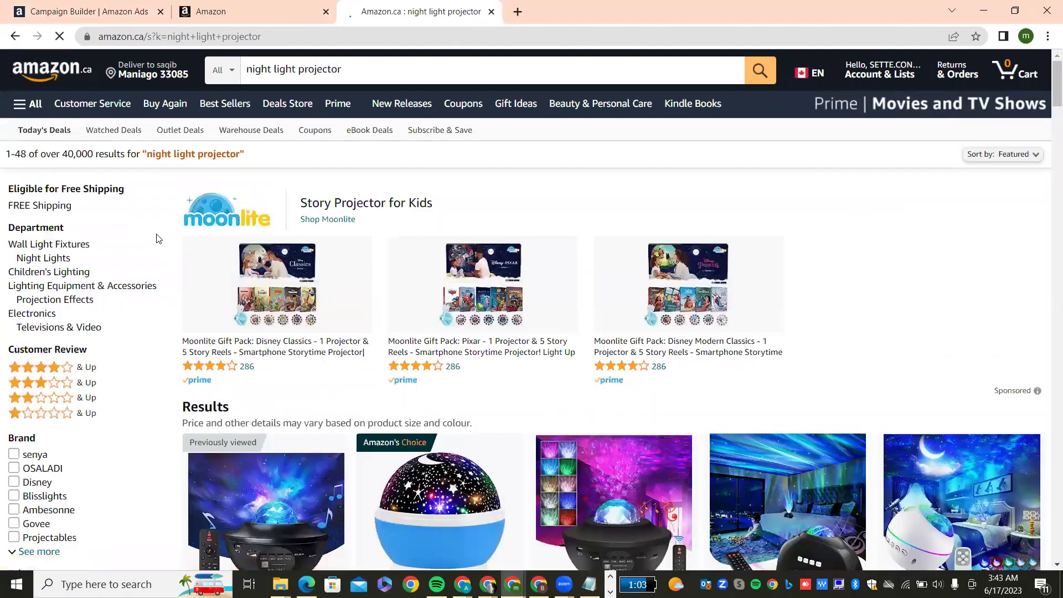
- Examine the organic and sponsored product placements in the search results for night light projectors
{"action": "scroll", "coordinate": [157, 239], "scroll_direction": "down", "scroll_amount": 1}
{"action": "scroll", "coordinate": [157, 239], "scroll_direction": "down", "scroll_amount": 5}
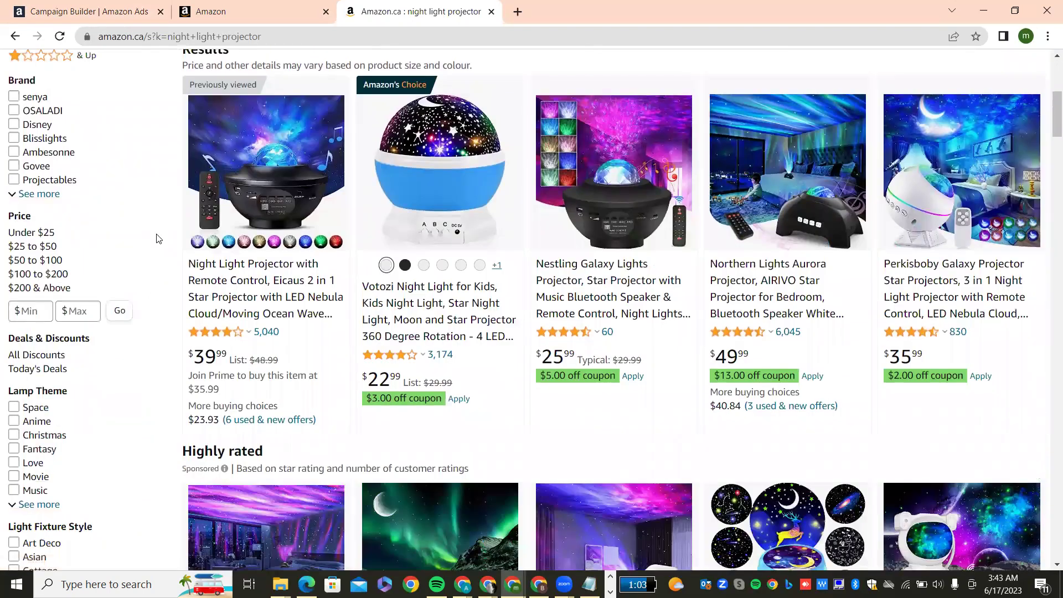
{"action": "scroll", "coordinate": [157, 239], "scroll_direction": "up", "scroll_amount": 1}
{"action": "scroll", "coordinate": [158, 239], "scroll_direction": "down", "scroll_amount": 1}
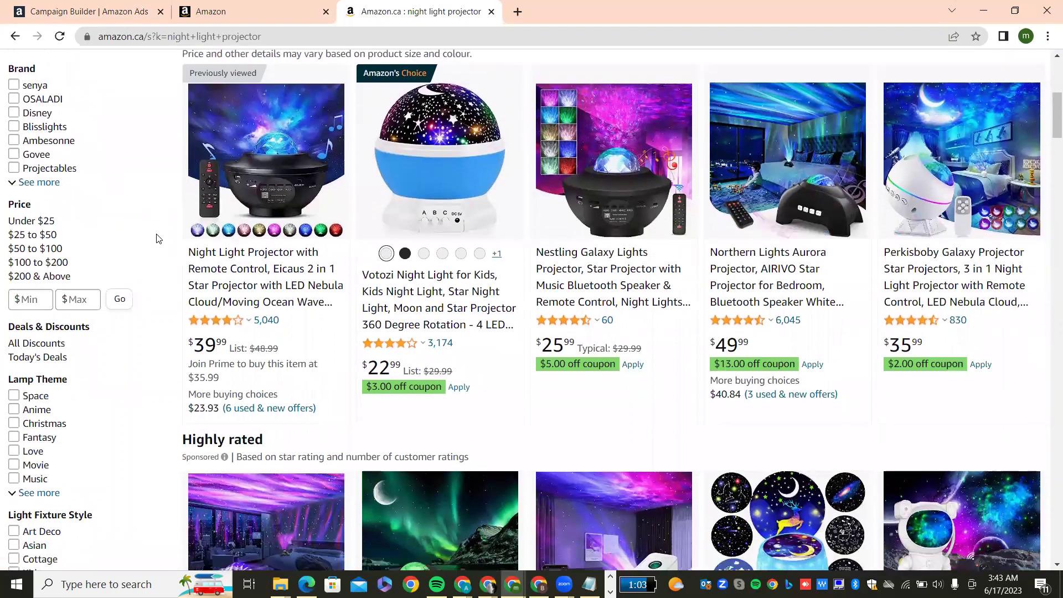
{"action": "scroll", "coordinate": [157, 239], "scroll_direction": "down", "scroll_amount": 4}
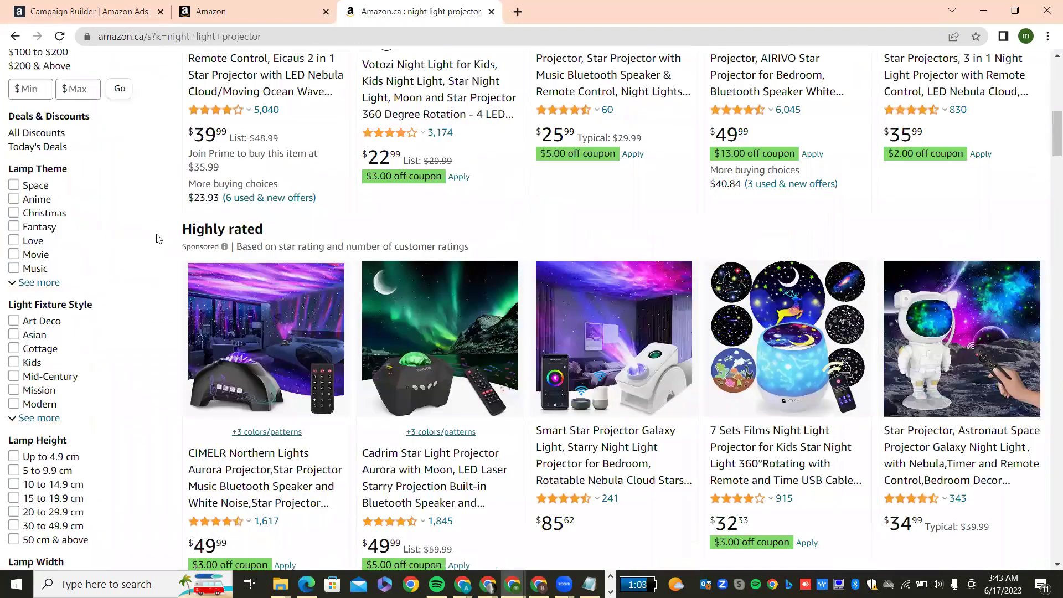
{"action": "scroll", "coordinate": [158, 239], "scroll_direction": "down", "scroll_amount": 10}
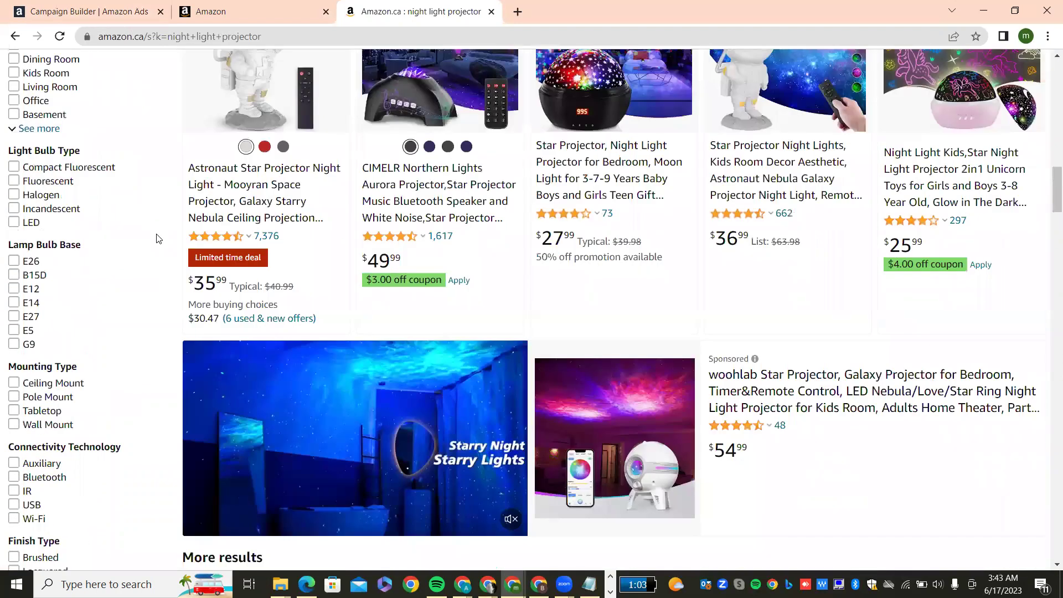
{"action": "scroll", "coordinate": [157, 239], "scroll_direction": "down", "scroll_amount": 6}
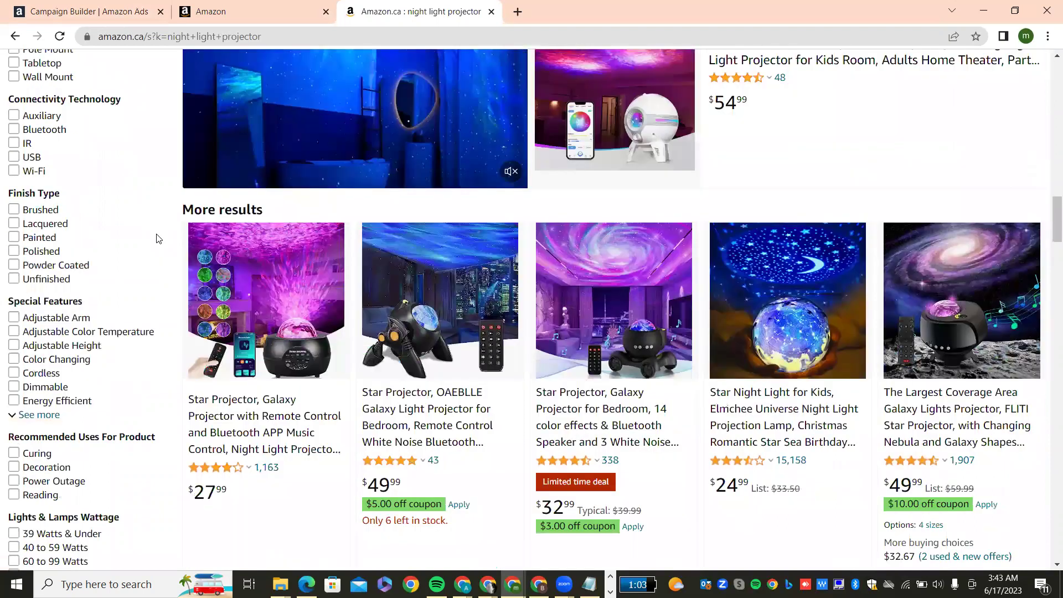
{"action": "scroll", "coordinate": [157, 239], "scroll_direction": "down", "scroll_amount": 2}
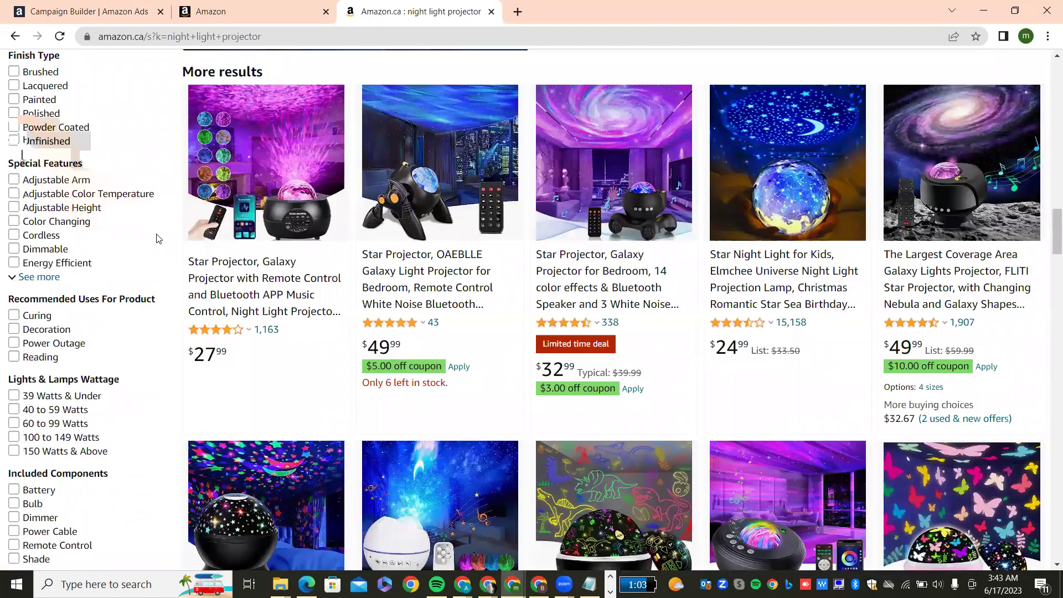
{"action": "scroll", "coordinate": [157, 239], "scroll_direction": "up", "scroll_amount": 20}
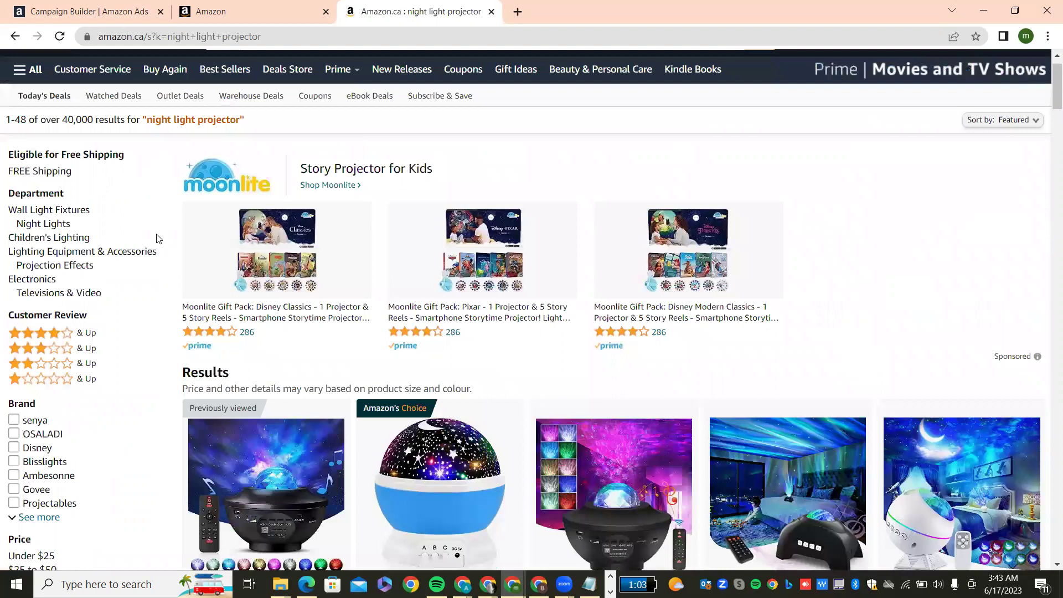
{"action": "scroll", "coordinate": [157, 239], "scroll_direction": "down", "scroll_amount": 3}
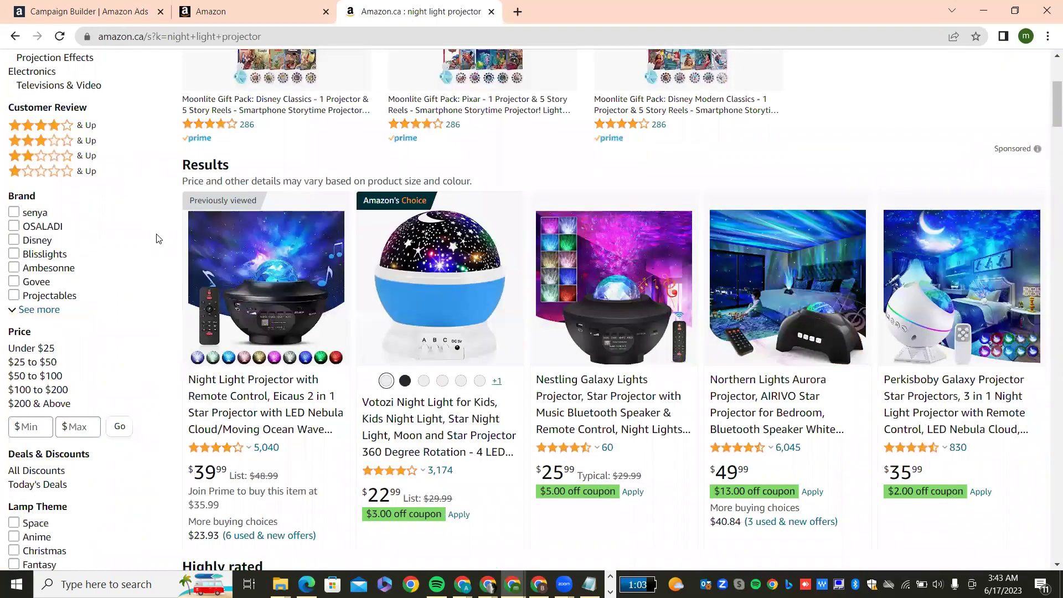
{"action": "scroll", "coordinate": [157, 239], "scroll_direction": "up", "scroll_amount": 1}
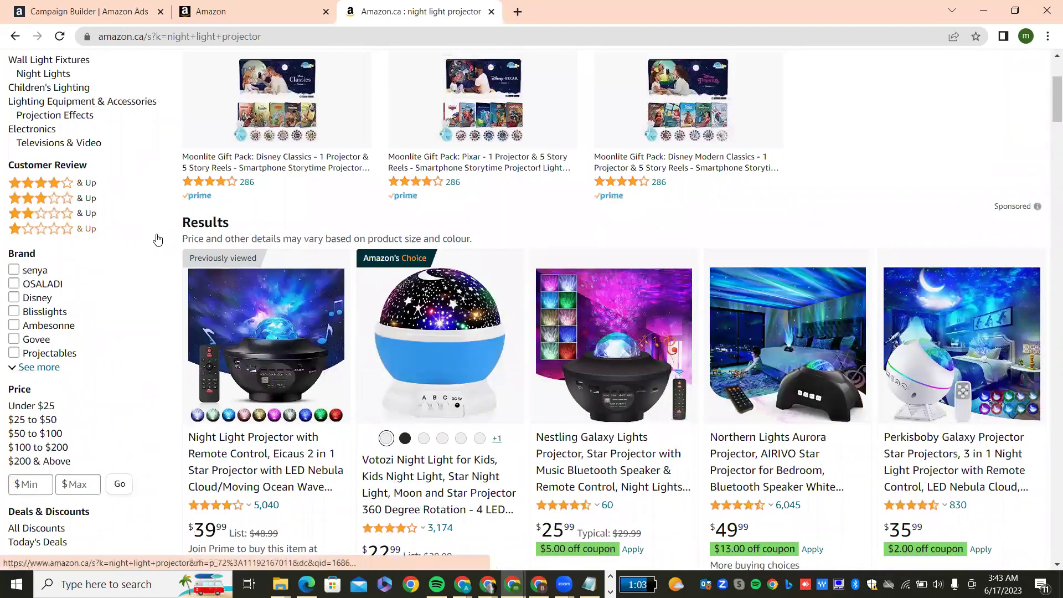